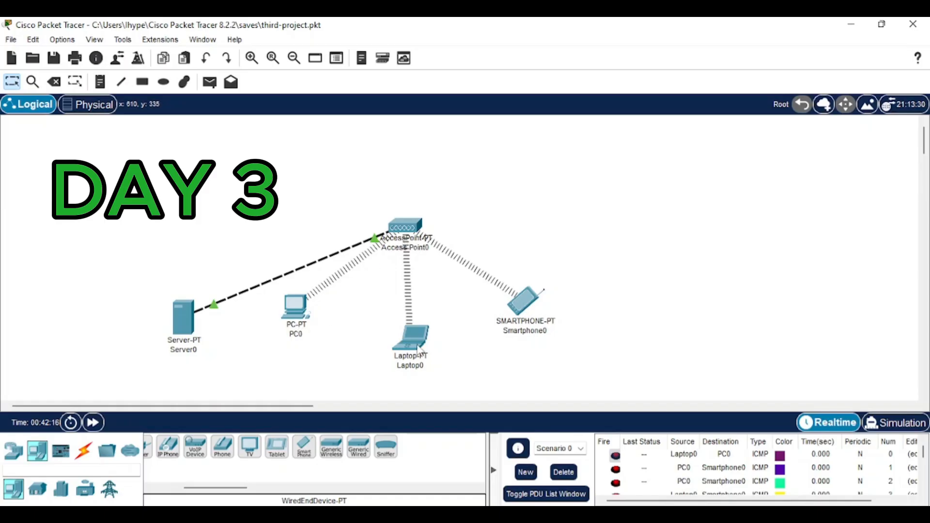
Step: Use File > New, saving the current network first, to get a blank workspace
mouse_move(423, 352)
mouse_move(186, 335)
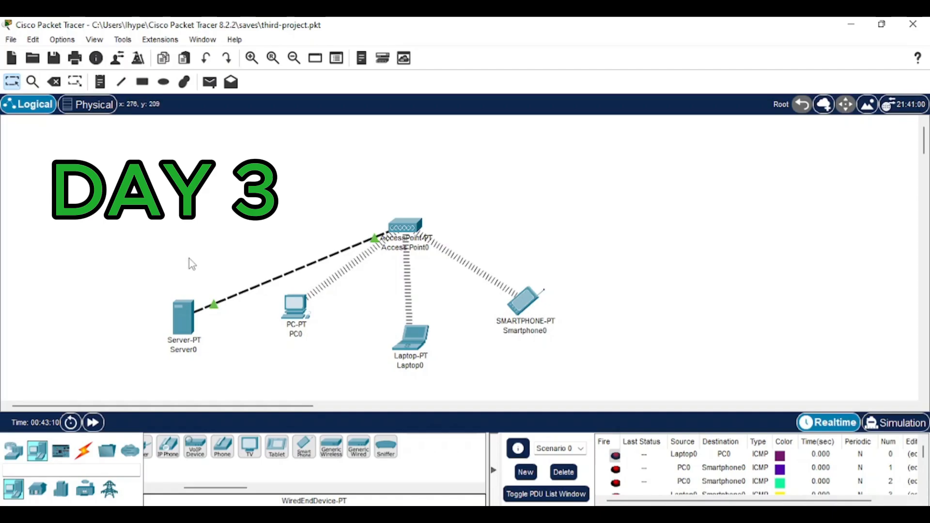
click(9, 39)
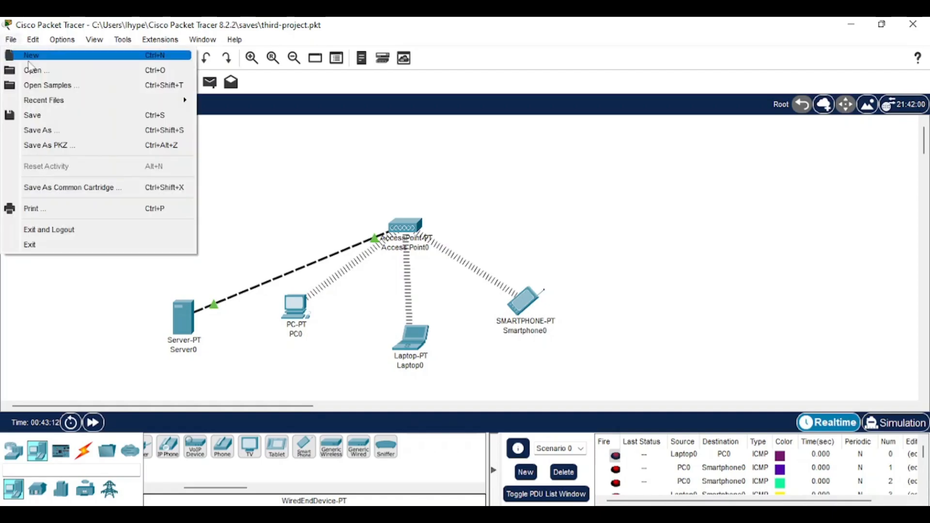
mouse_move(63, 39)
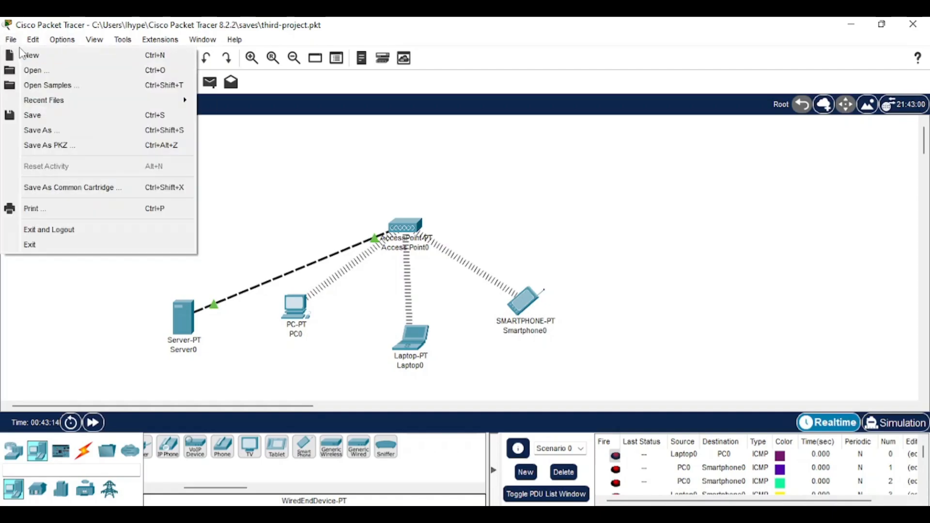
click(30, 55)
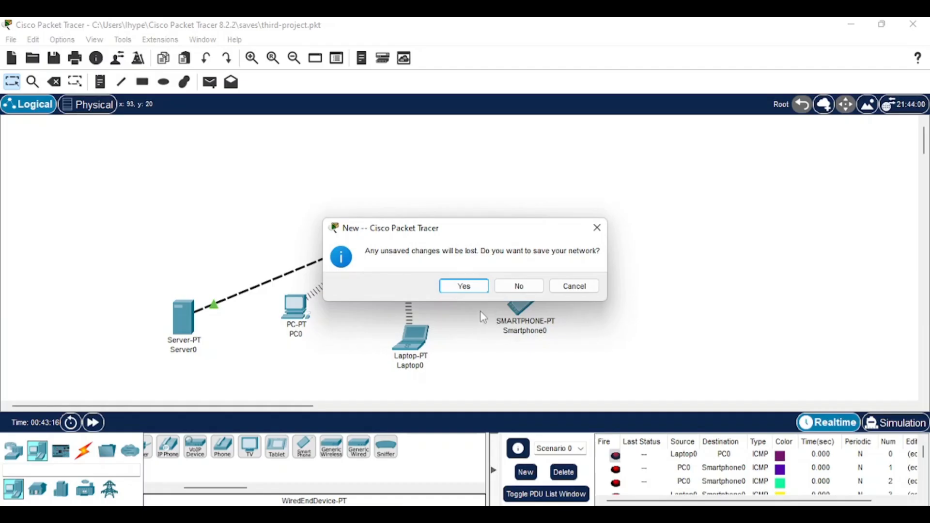
click(464, 286)
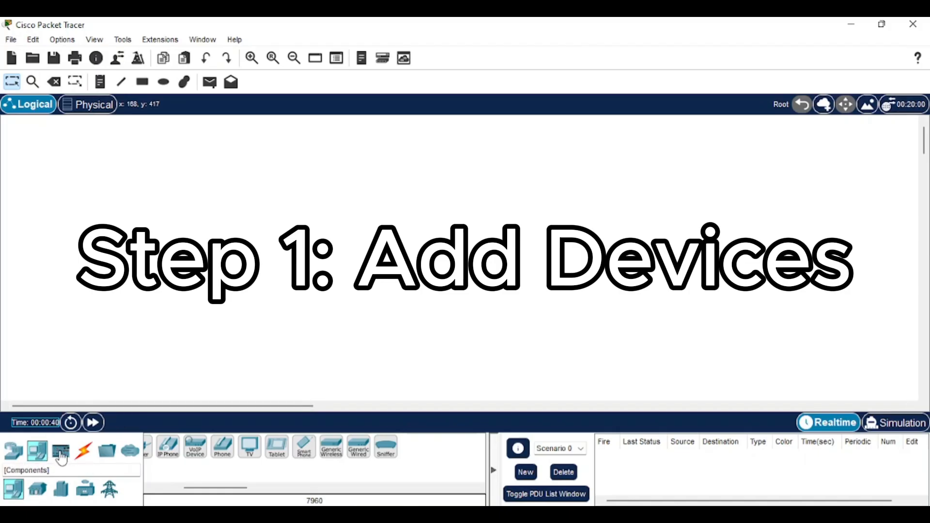
Step: Drag an AccessPoint-PT from Wireless Devices into the centre of the workspace
click(16, 458)
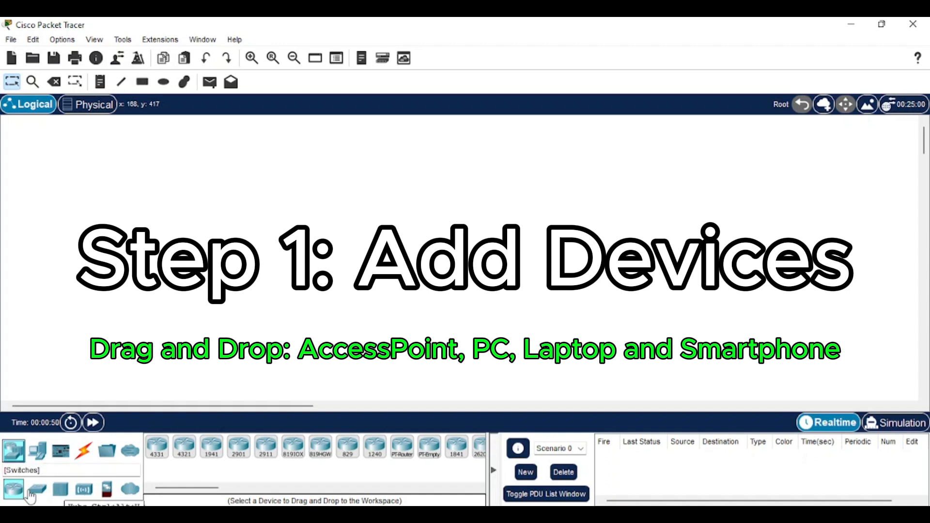
click(89, 490)
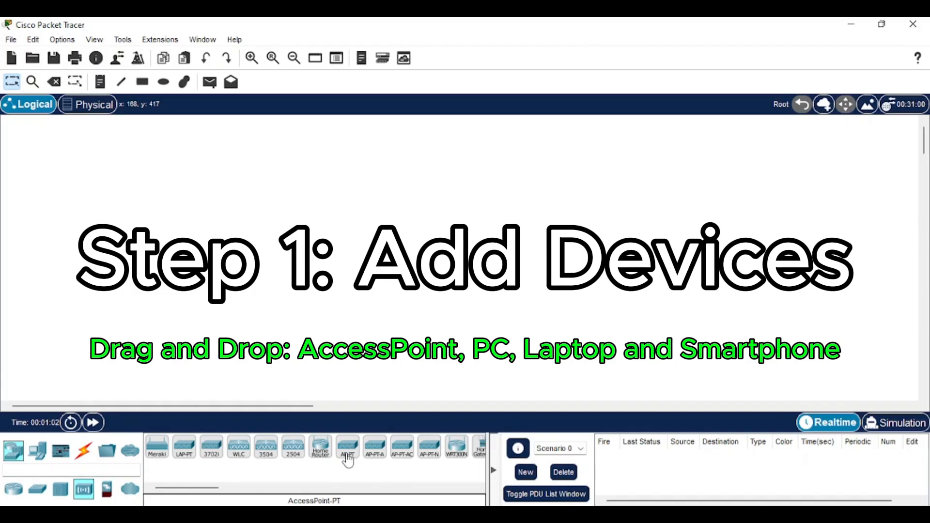
drag(347, 460, 421, 216)
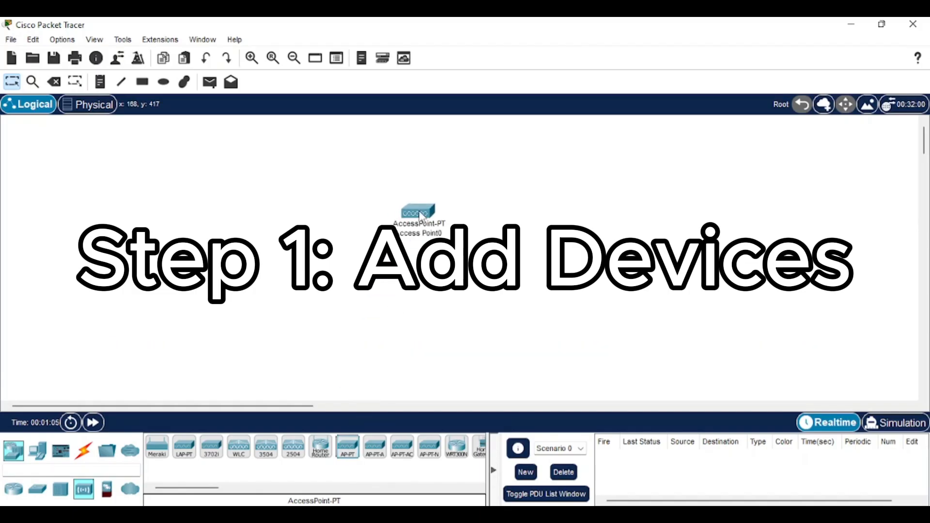
click(38, 450)
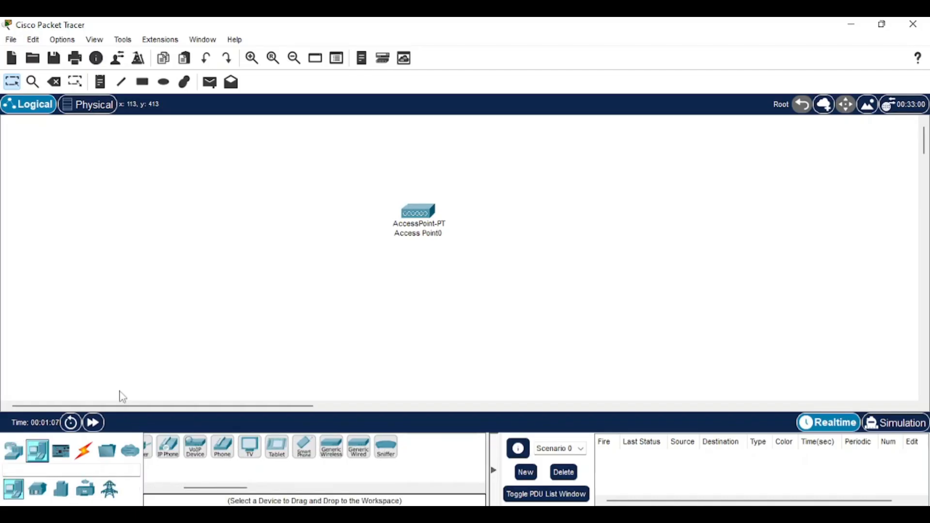
Step: Place PC0, Laptop0 and Smartphone0 below Access Point0, with the smartphone linked wirelessly
drag(222, 488, 136, 489)
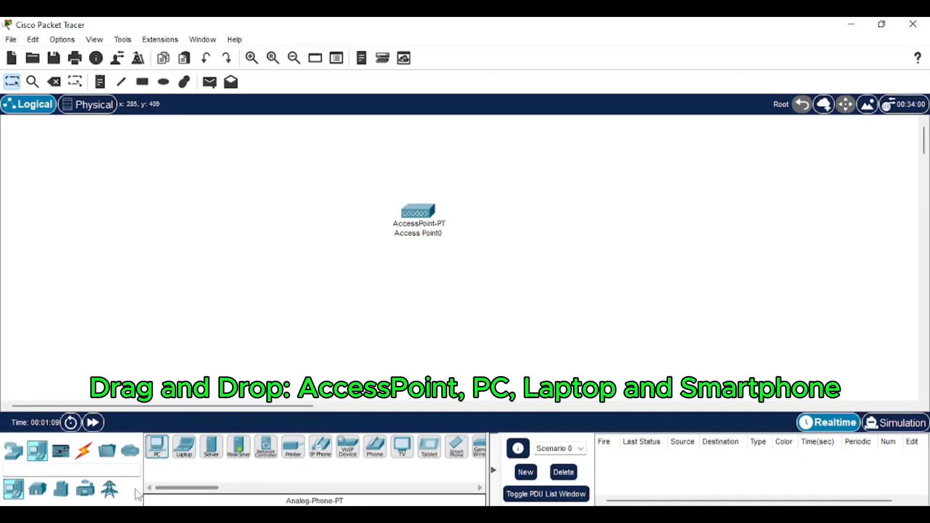
drag(157, 446, 416, 326)
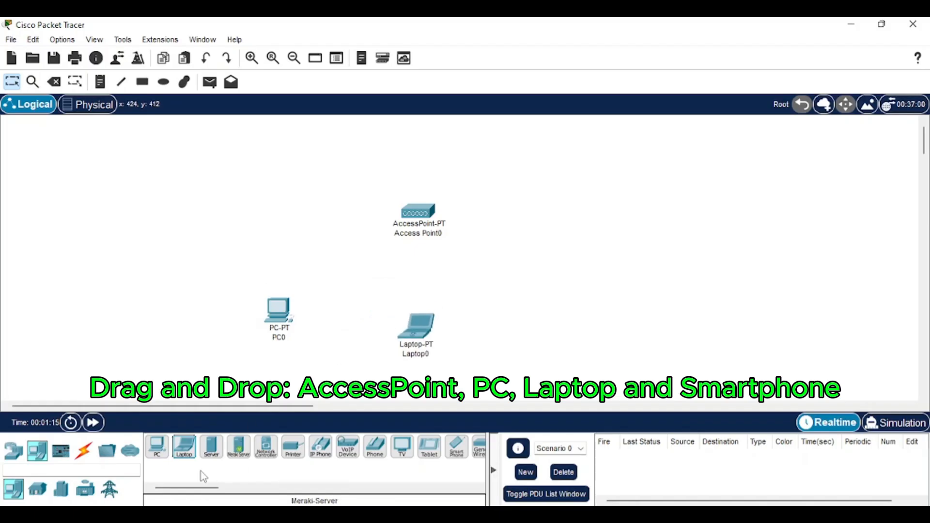
drag(201, 487, 234, 487)
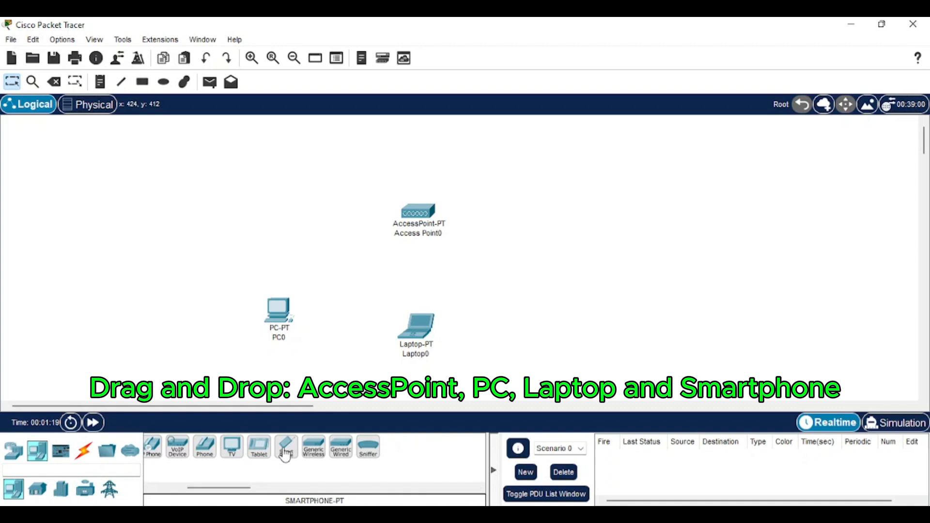
drag(286, 454, 549, 321)
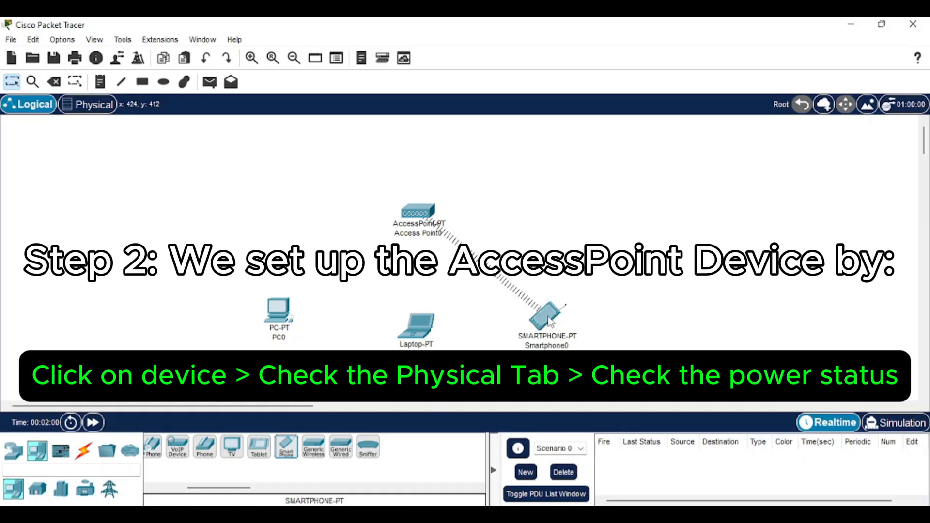
Step: Open Access Point0's window and switch to its Config tab showing display name Access Point0
click(413, 216)
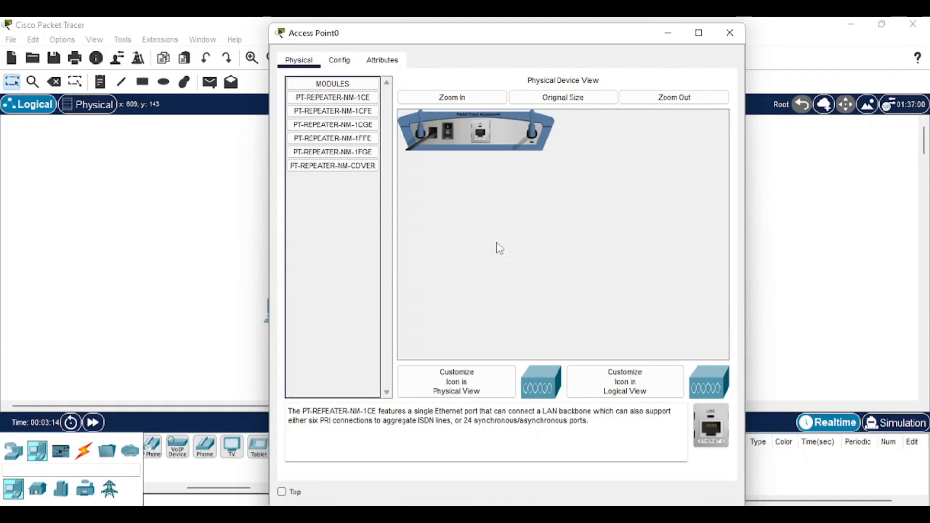
click(344, 63)
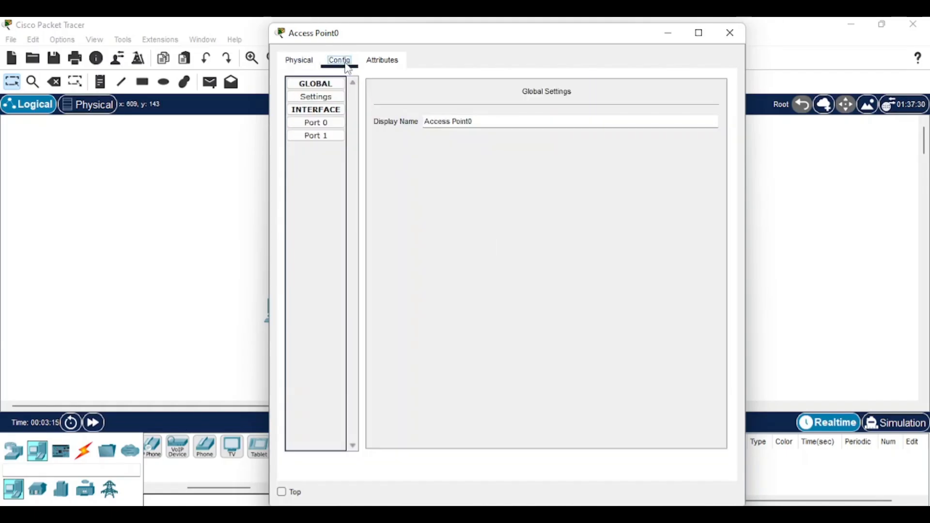
Step: Show Port 1's wireless settings (SSID Default, authentication disabled) and select the SSID field
click(325, 140)
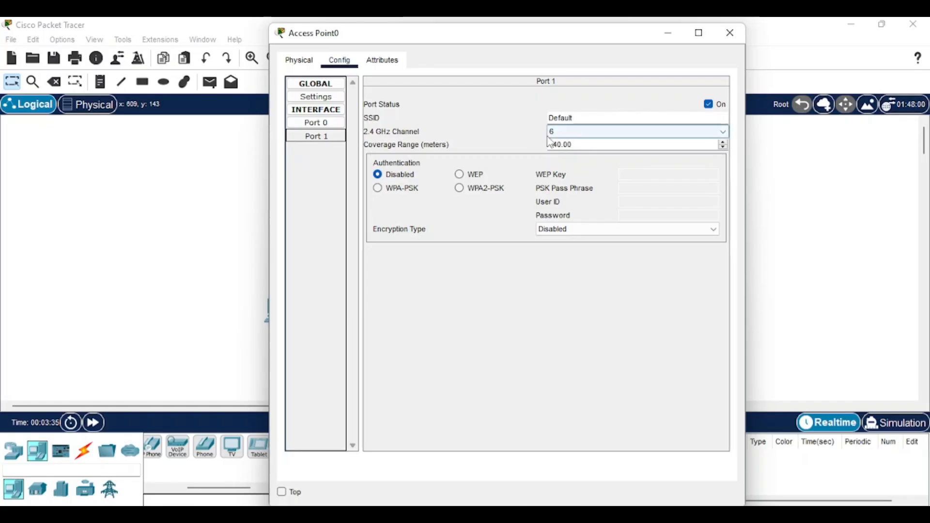
click(582, 119)
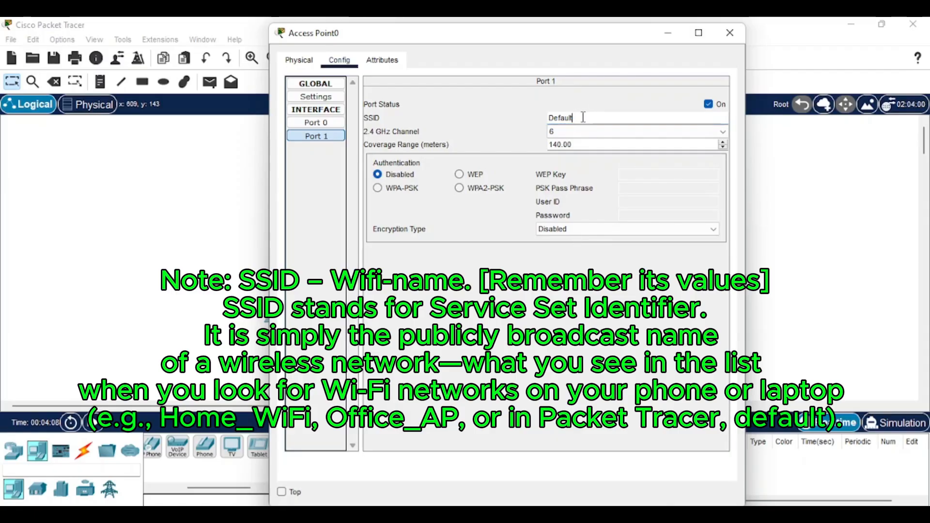
Step: Replace the SSID Default with Hyper on Access Point0's Port 1
drag(575, 118, 547, 123)
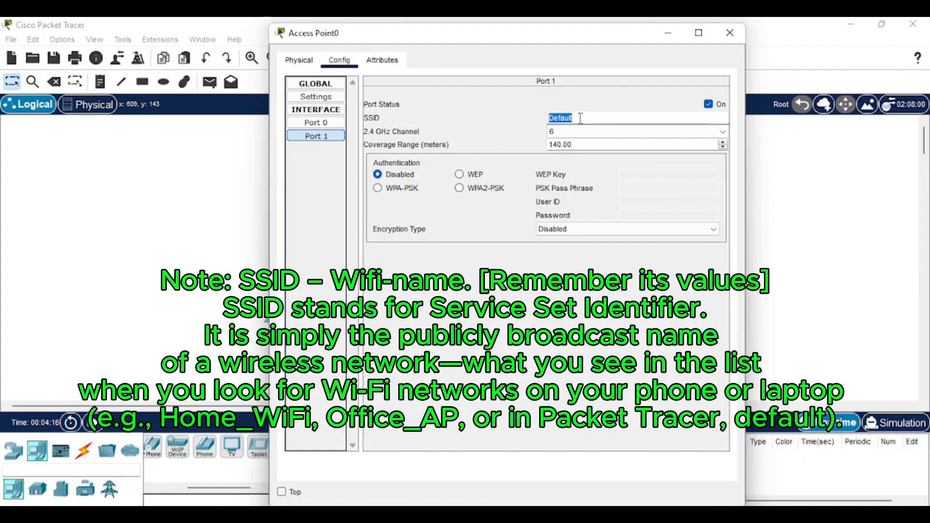
key(BackSpace)
text(Hyper)
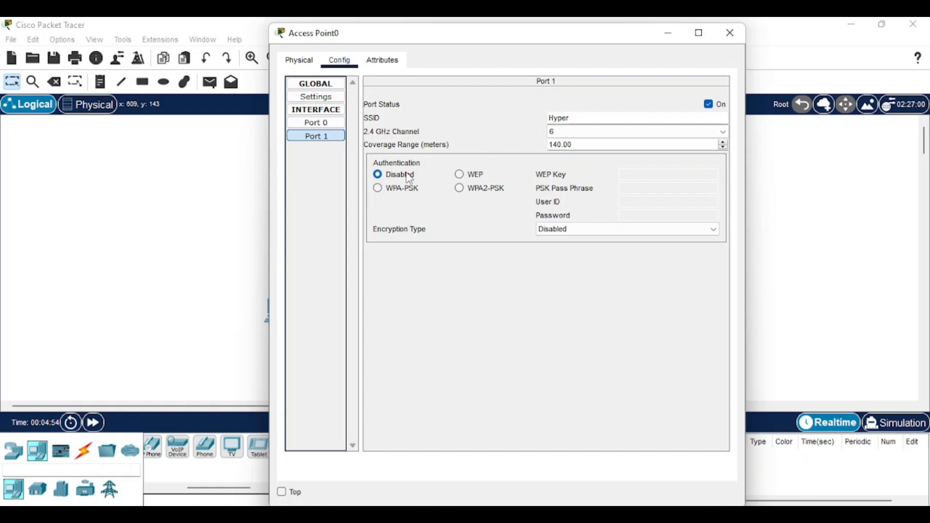
Step: Choose WPA2-PSK authentication on Port 1 and enter the PSK pass phrase
click(459, 189)
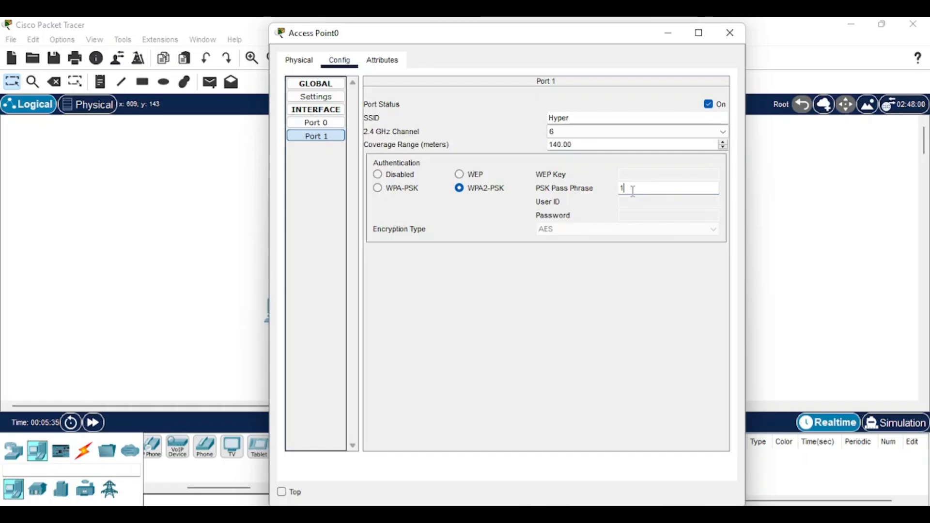
text(5678)
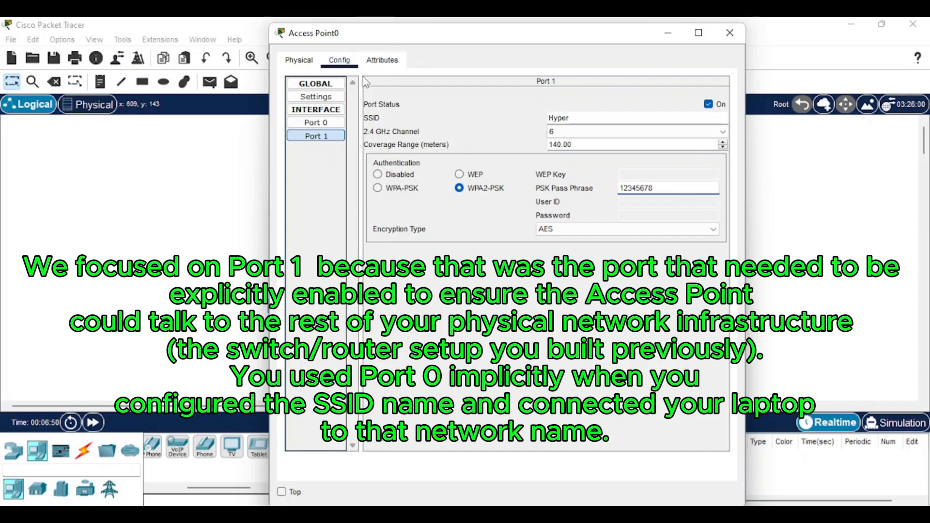
Step: Reopen Access Point0 and compare Port 1's wireless settings with Port 0
click(729, 32)
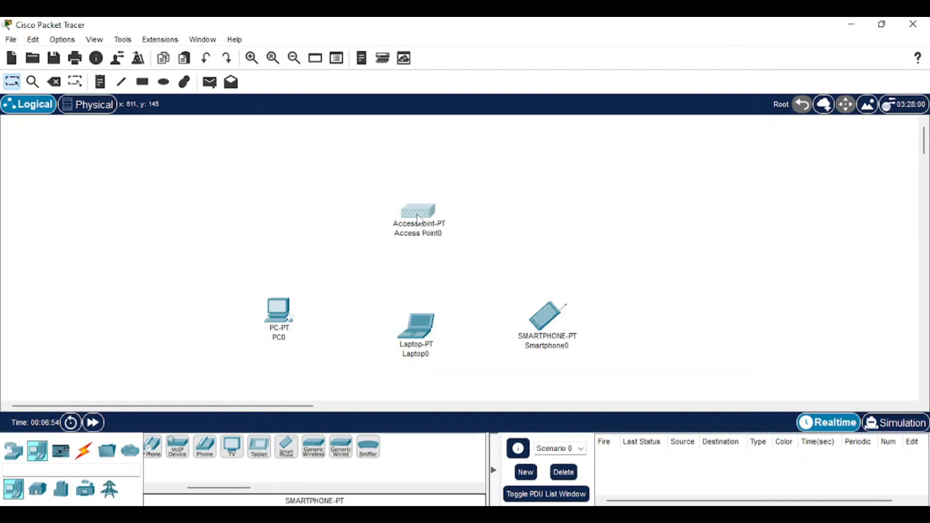
click(419, 215)
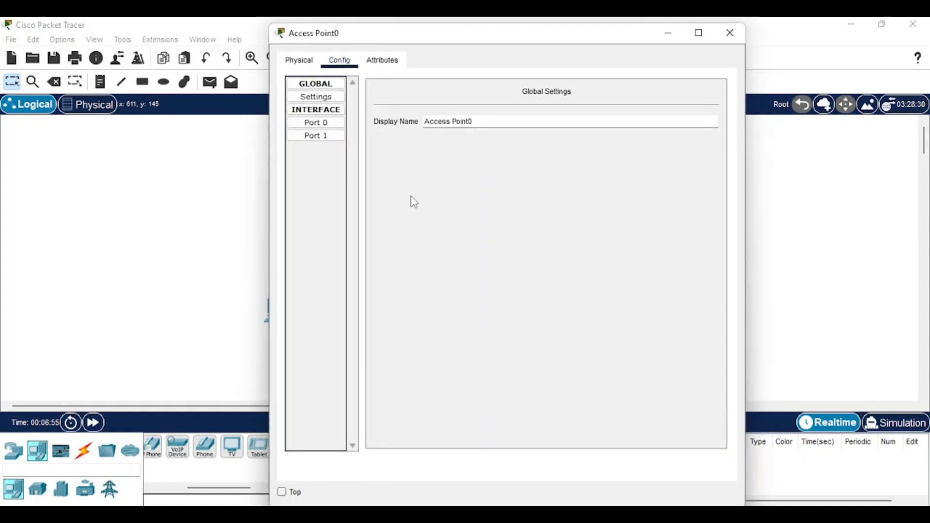
click(326, 144)
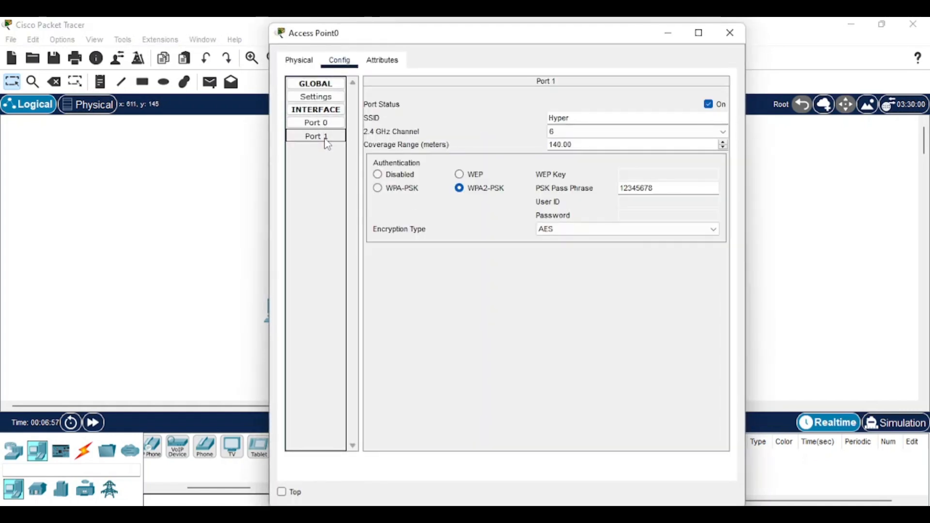
click(323, 123)
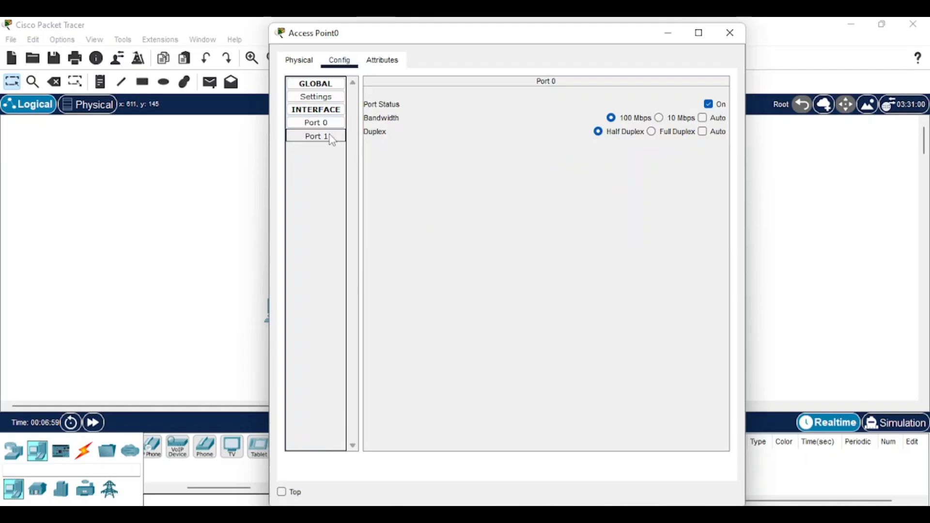
click(330, 137)
click(325, 111)
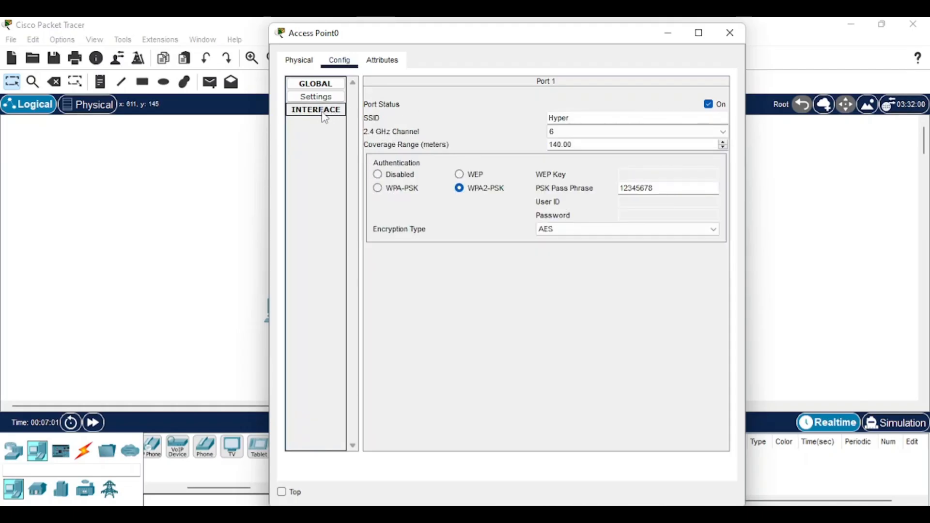
click(325, 111)
click(325, 137)
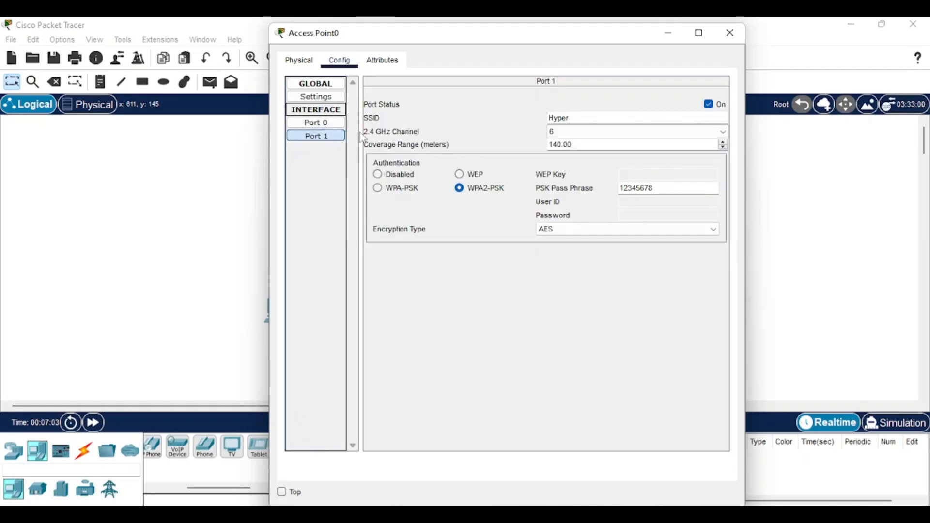
click(323, 124)
click(327, 136)
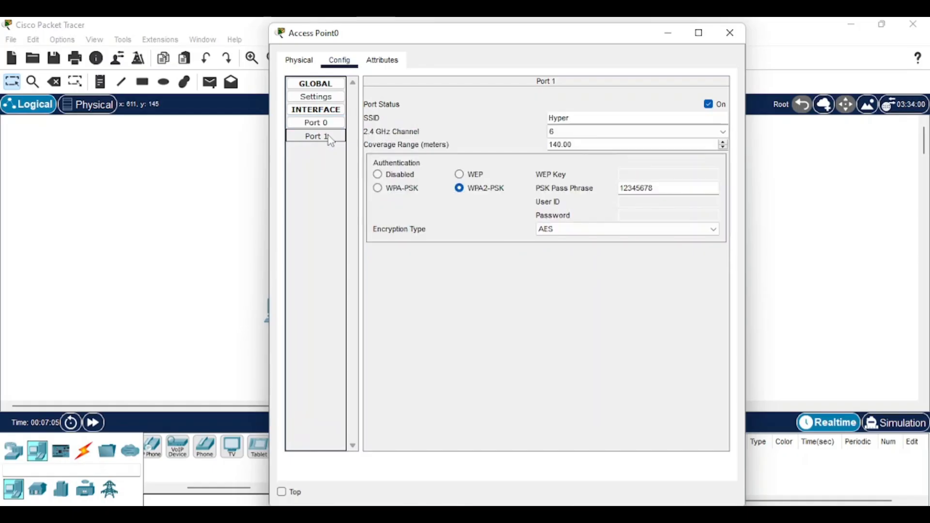
Step: Confirm SSID Hyper and the WPA2-PSK pass phrase, then close the Access Point0 window
drag(583, 118, 534, 122)
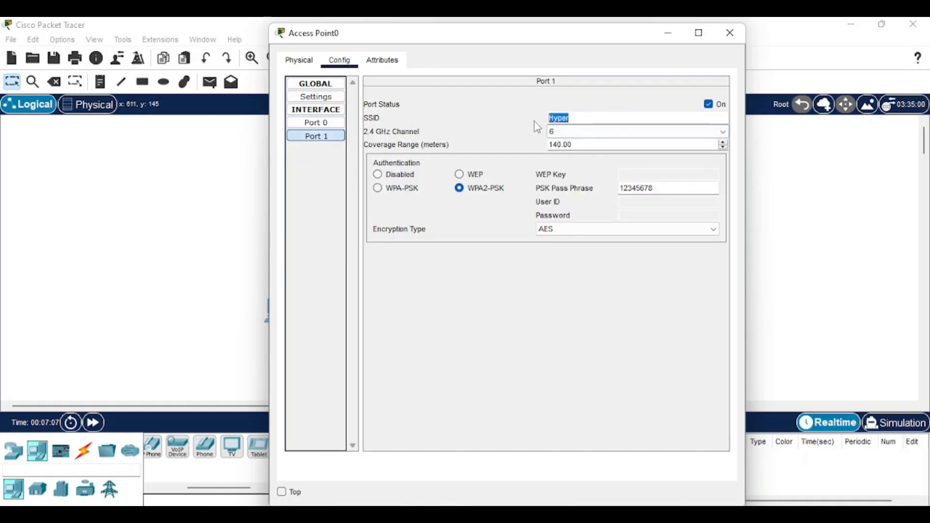
click(668, 187)
key(Tab)
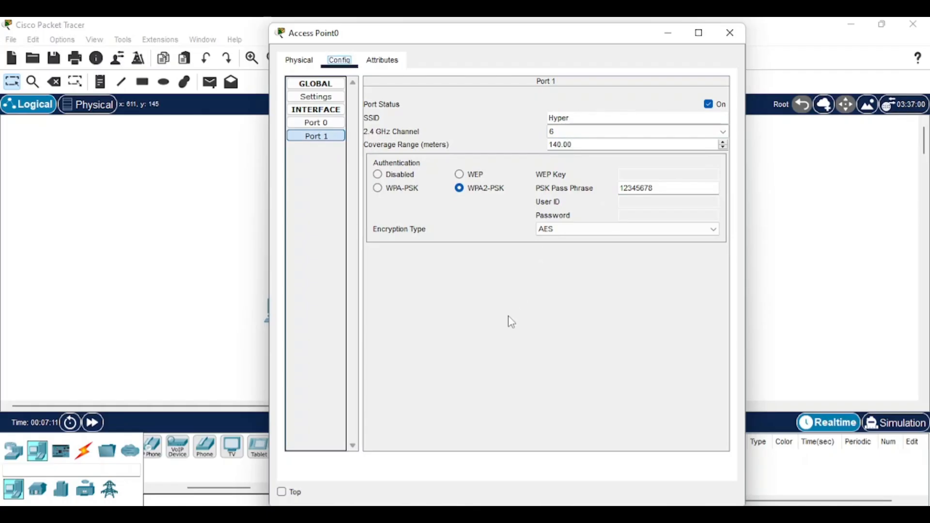
click(729, 33)
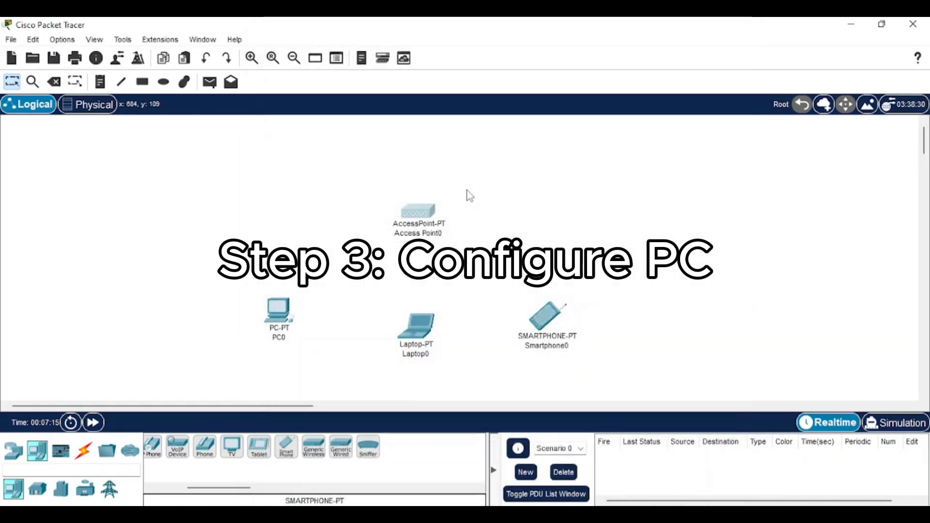
Step: Open PC0's Physical view and switch the PC off
click(286, 314)
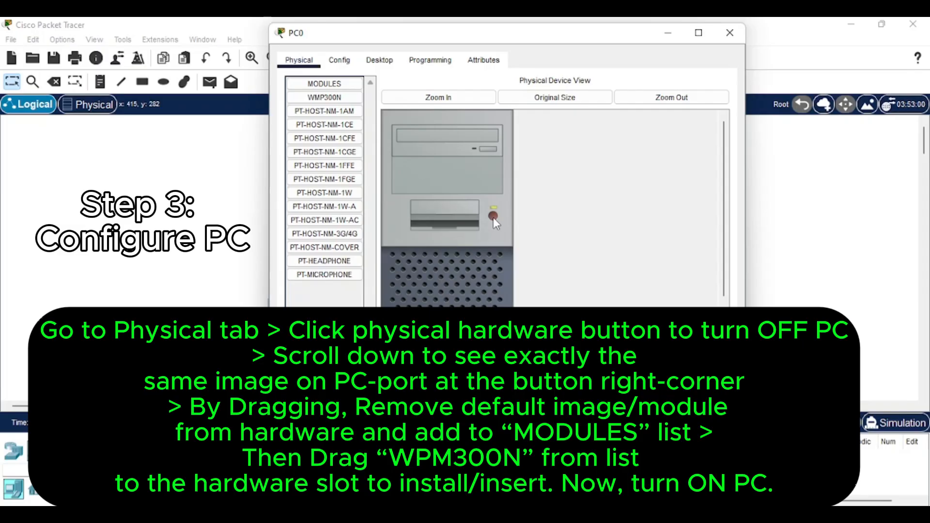
scroll(499, 219, down, 3)
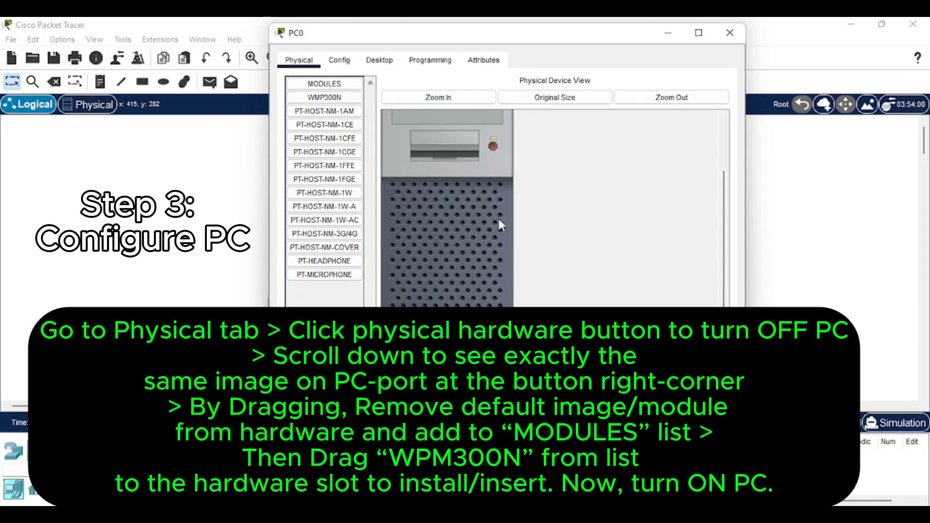
scroll(498, 218, up, 3)
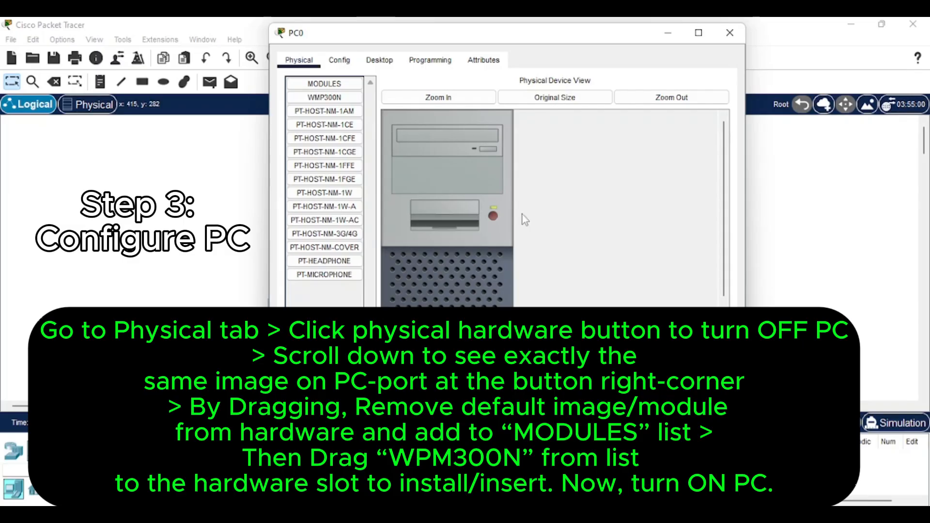
scroll(531, 218, down, 2)
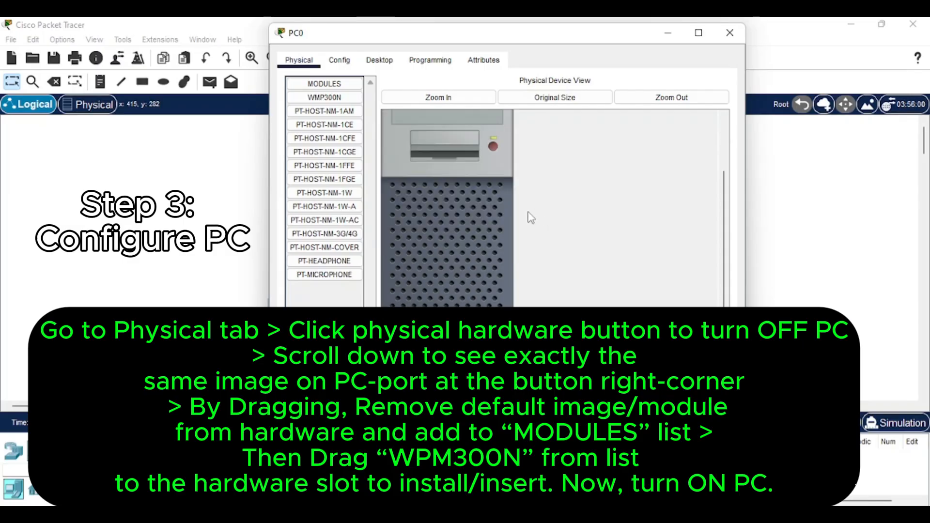
scroll(565, 210, up, 1)
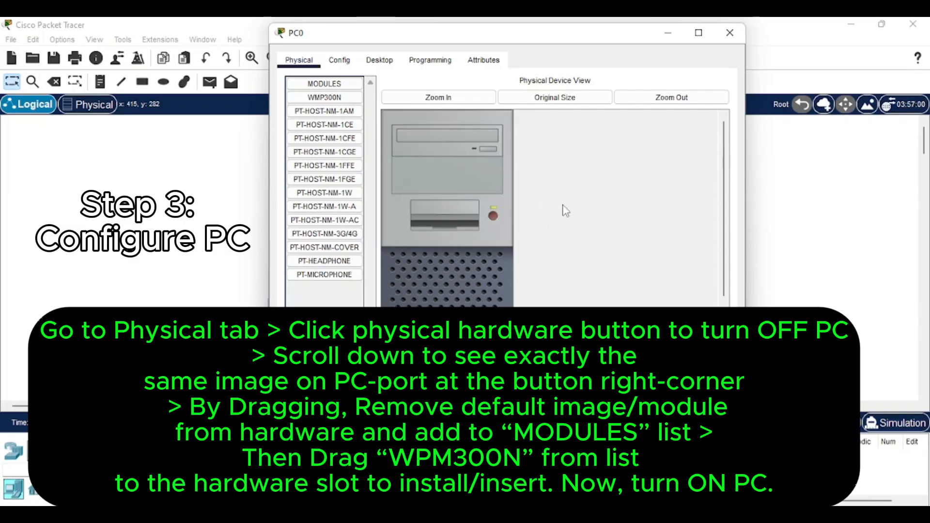
scroll(562, 244, down, 1)
scroll(563, 244, up, 1)
click(492, 216)
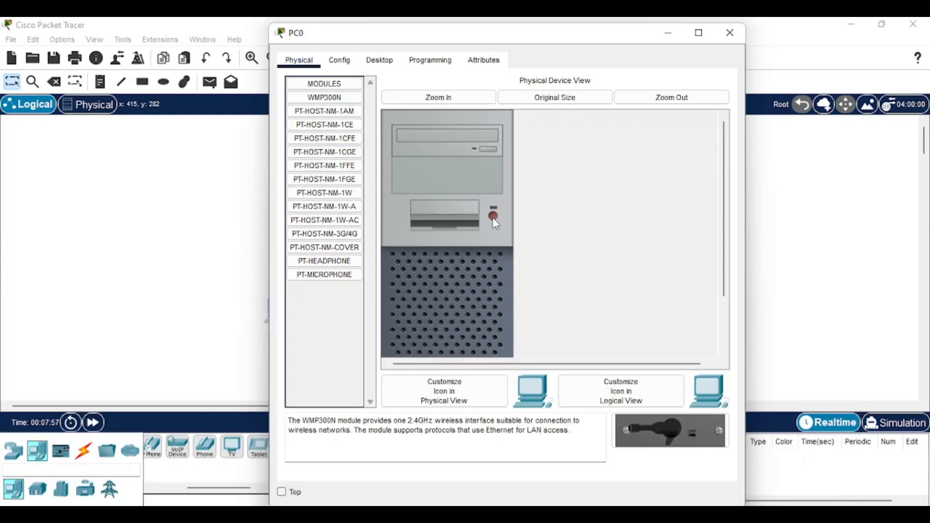
Step: Swap PC0's default module for the WMP300N wireless module and power it back on
scroll(589, 223, down, 1)
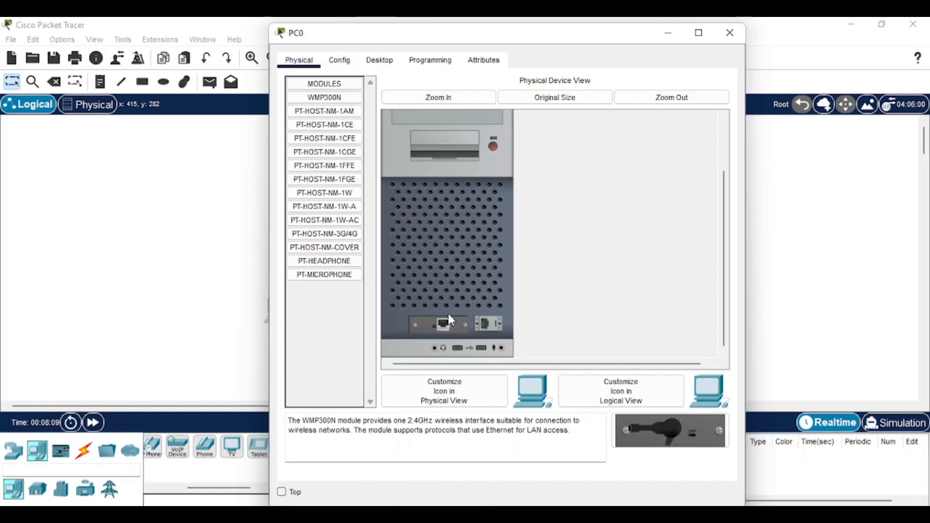
drag(453, 321, 329, 290)
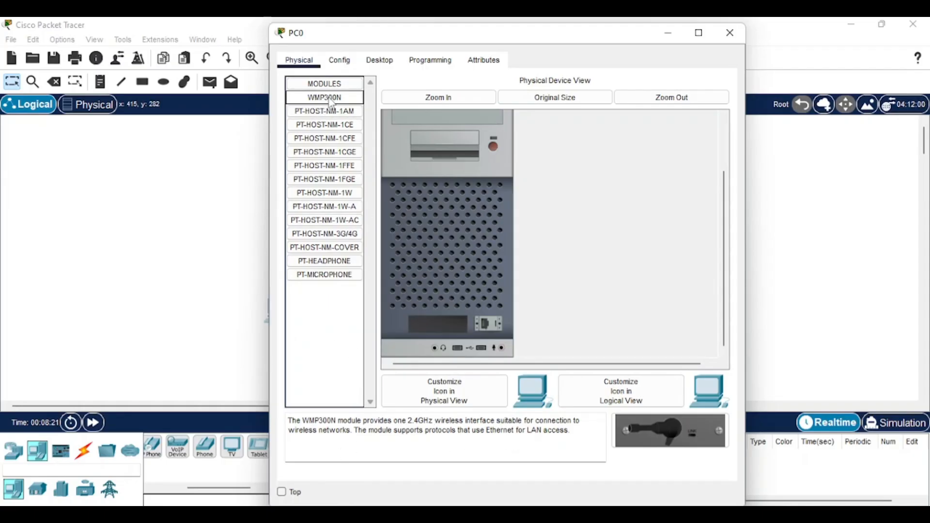
drag(324, 97, 440, 324)
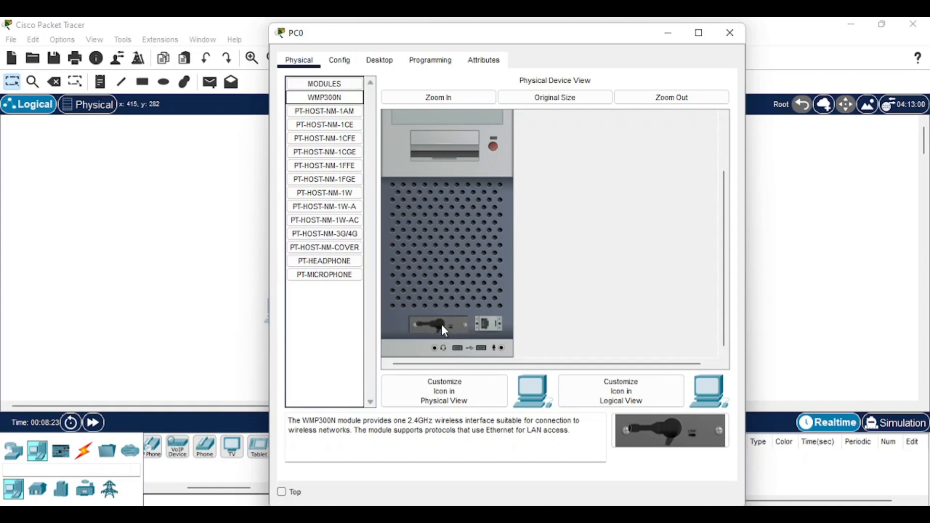
click(497, 143)
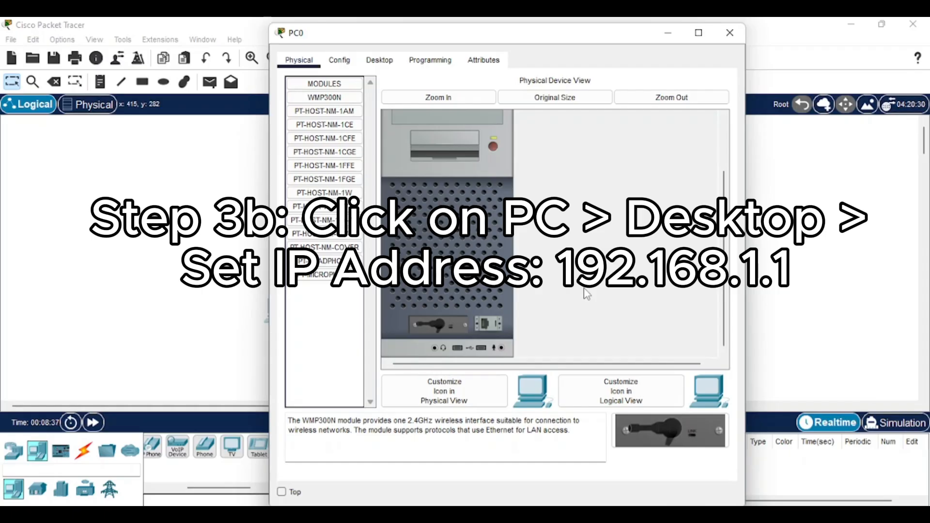
Step: Set PC0's IP Configuration to Static and enter the address 192.168.0.1
click(381, 62)
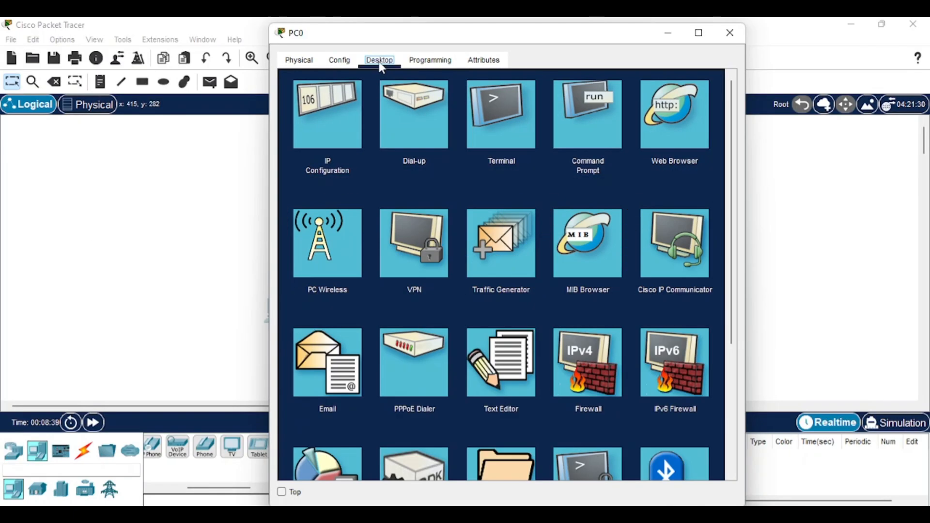
click(323, 127)
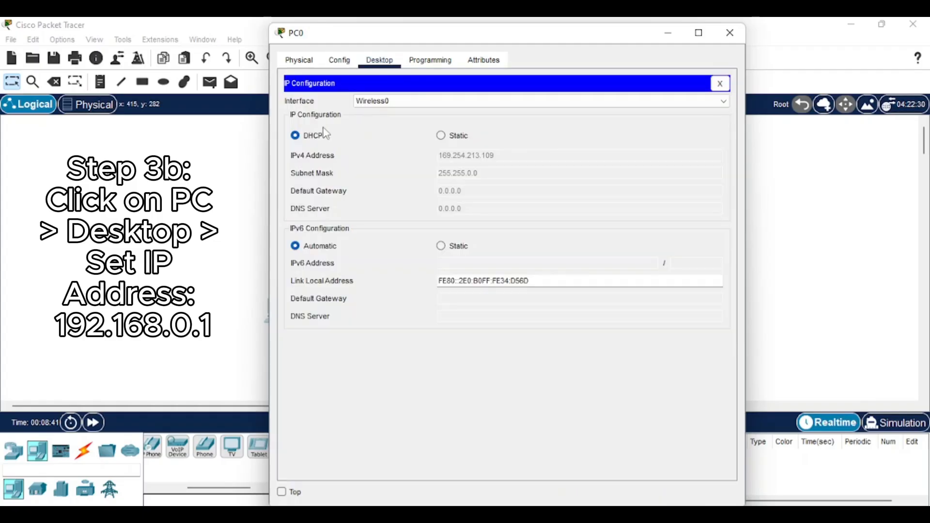
click(442, 135)
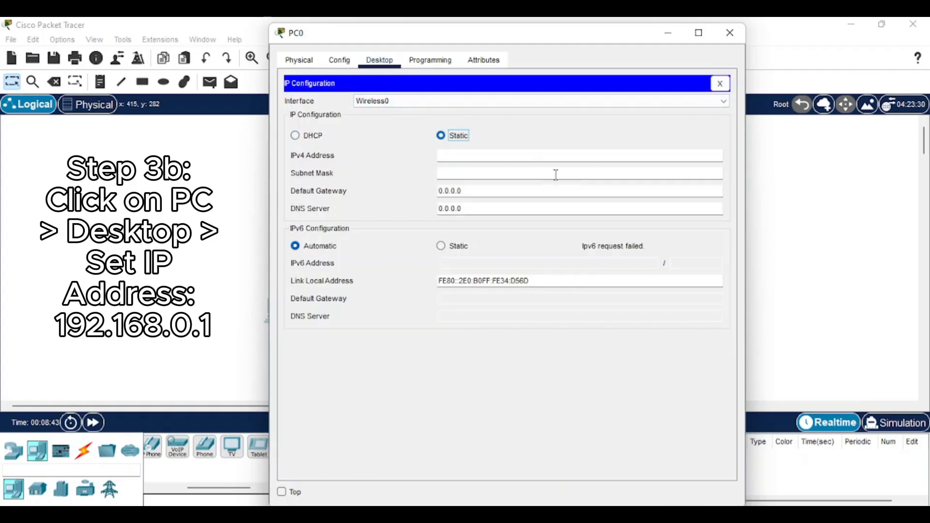
click(492, 159)
text(192.)
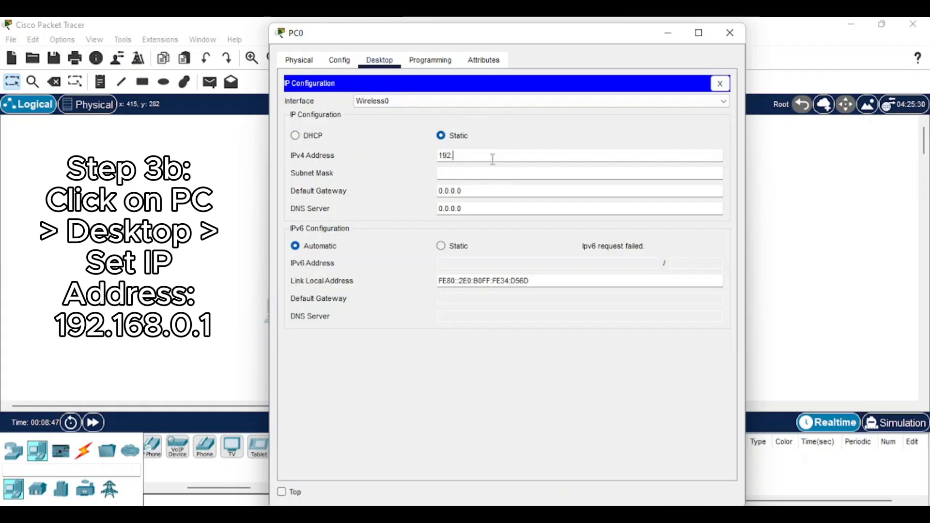
text(168.)
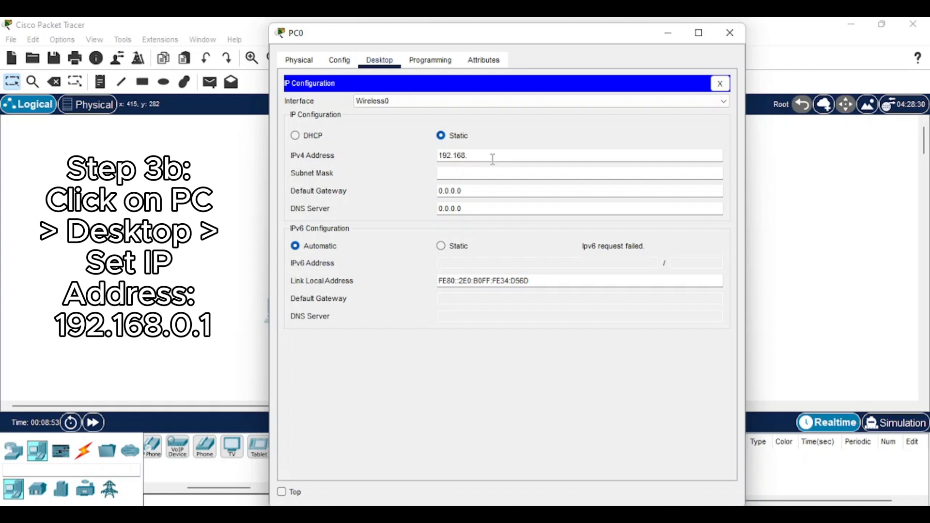
text(0.1)
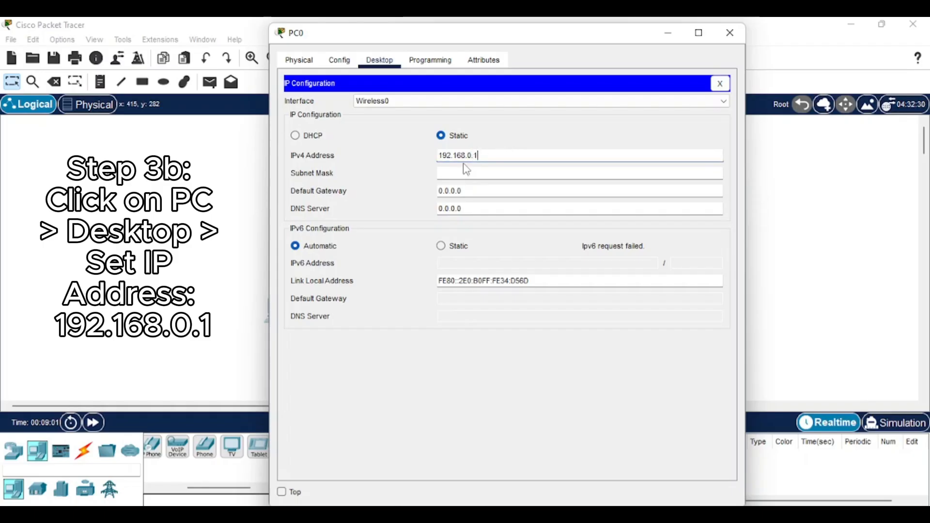
Step: Correct the last digit so the IPv4 address reads 192.168.0.1
drag(472, 155, 432, 161)
click(480, 155)
drag(478, 156, 475, 155)
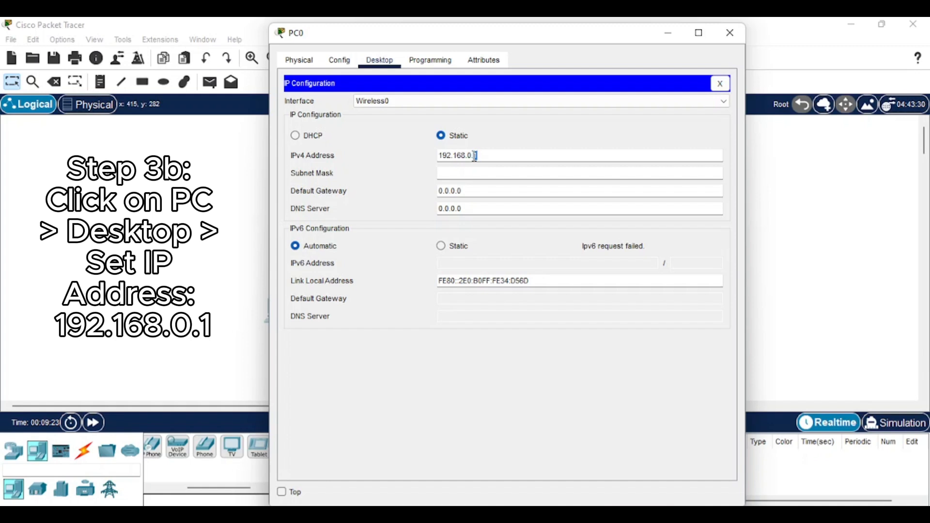
text(1)
drag(472, 155, 419, 153)
click(475, 155)
double_click(475, 155)
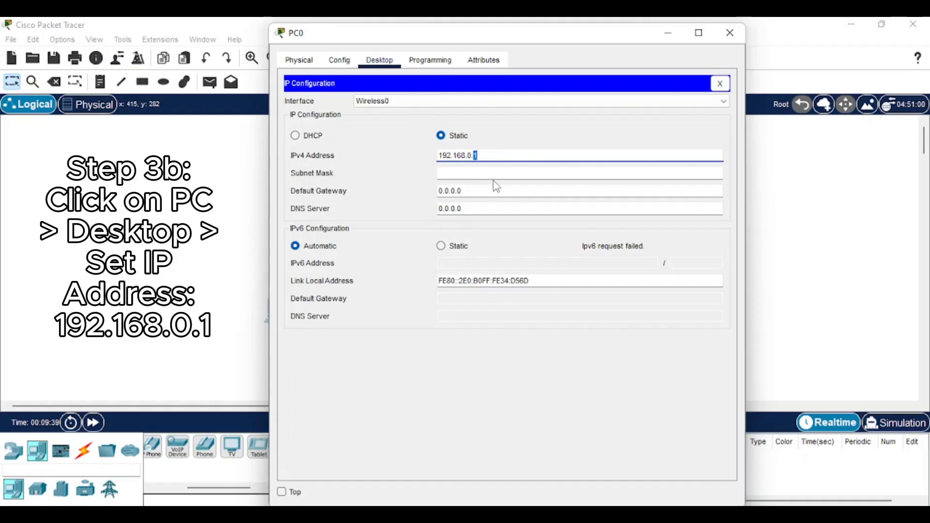
Step: Fill in subnet mask 255.255.255.0, check the gateway, and close IP Configuration
click(516, 173)
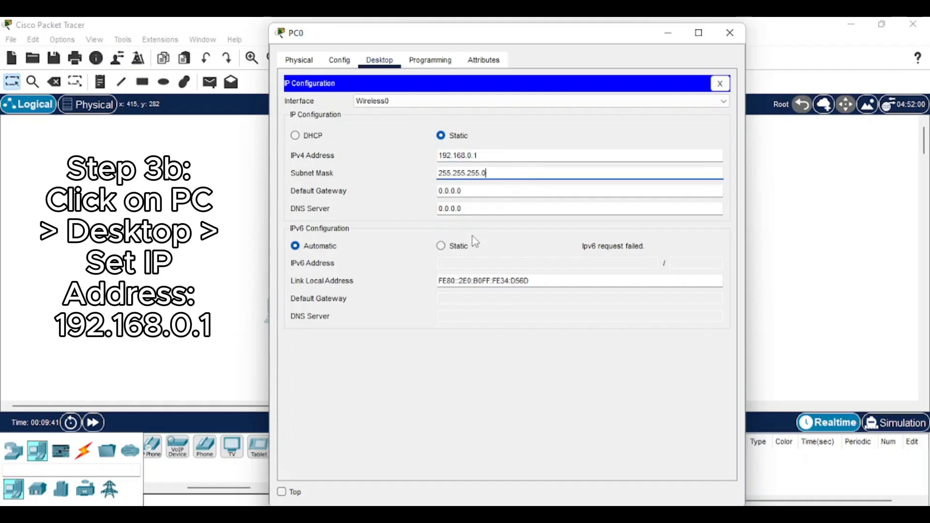
click(460, 191)
drag(454, 191, 438, 191)
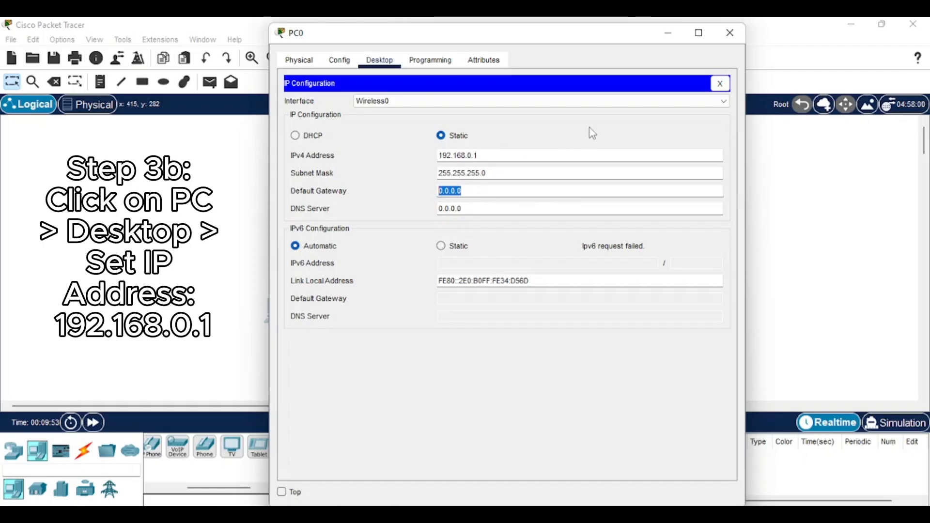
click(602, 131)
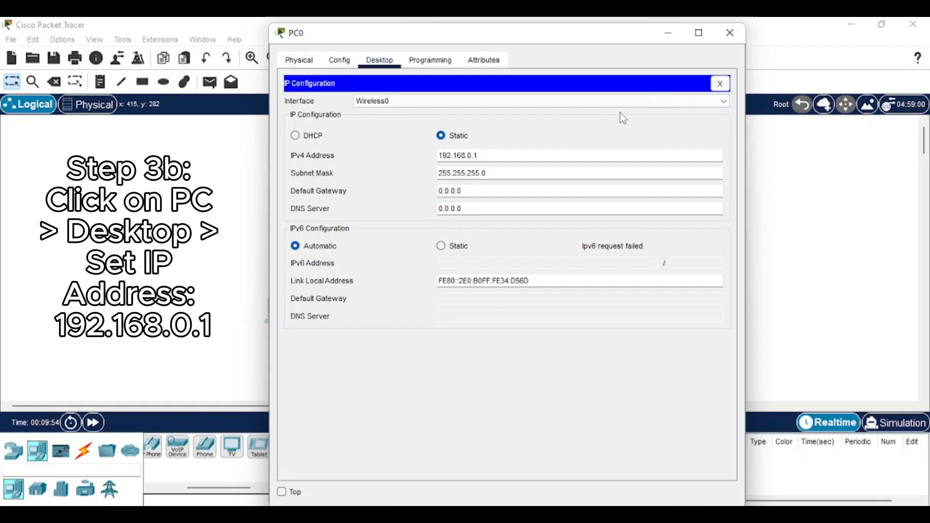
click(720, 85)
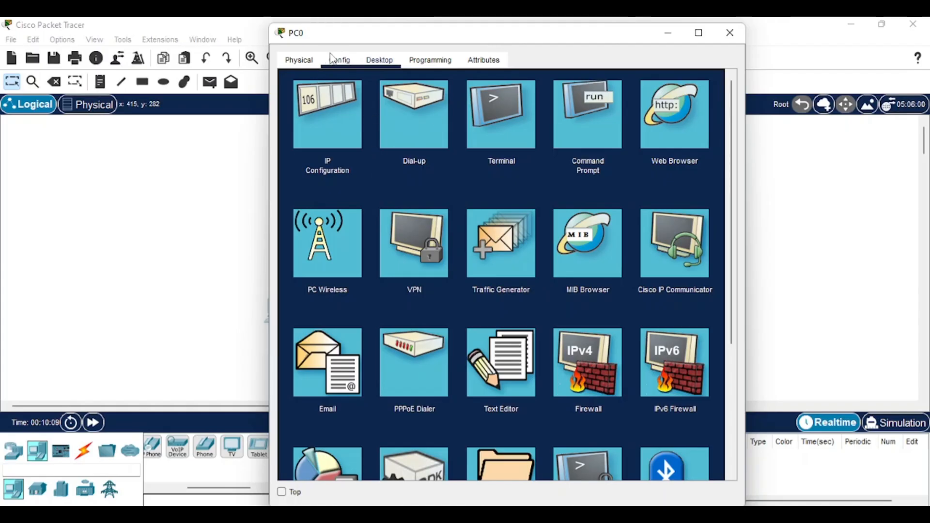
Step: Set PC0's Wireless0 to SSID Hyper with WPA2-PSK and the passphrase, then close PC0
click(339, 59)
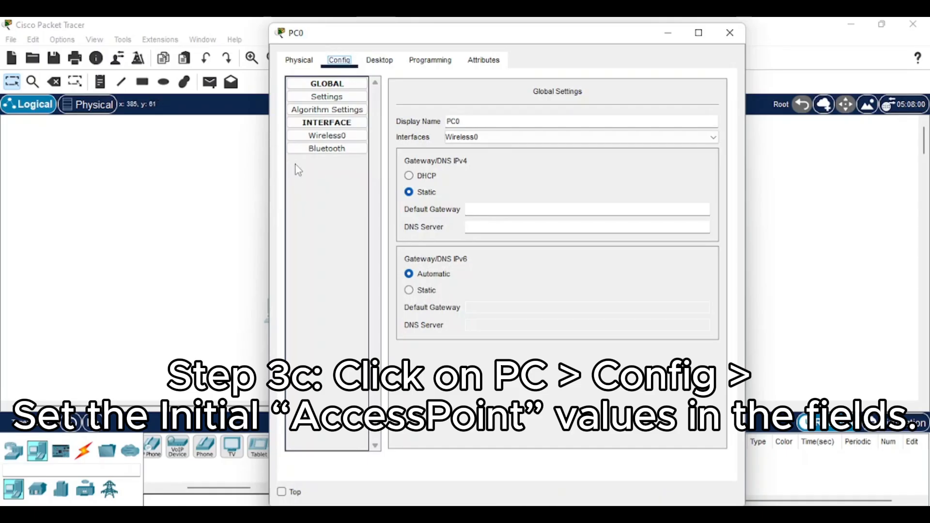
click(343, 140)
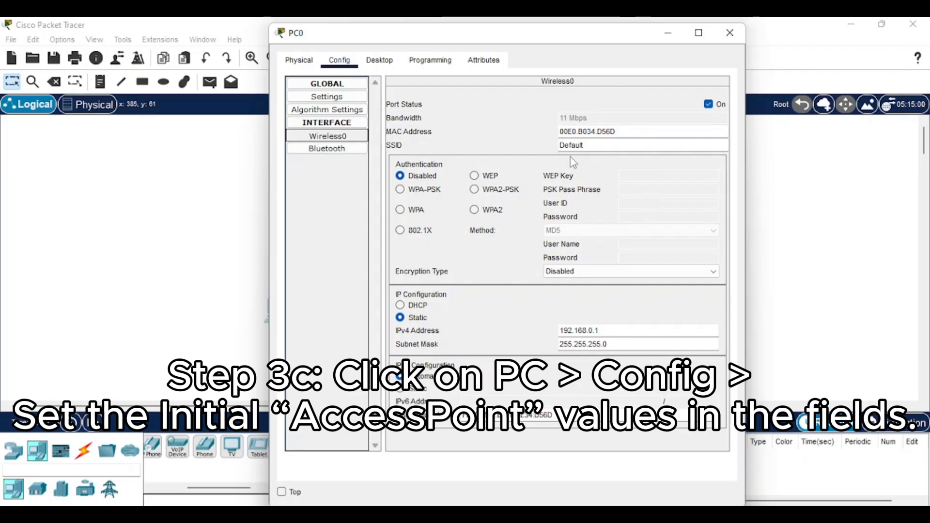
drag(584, 145, 557, 147)
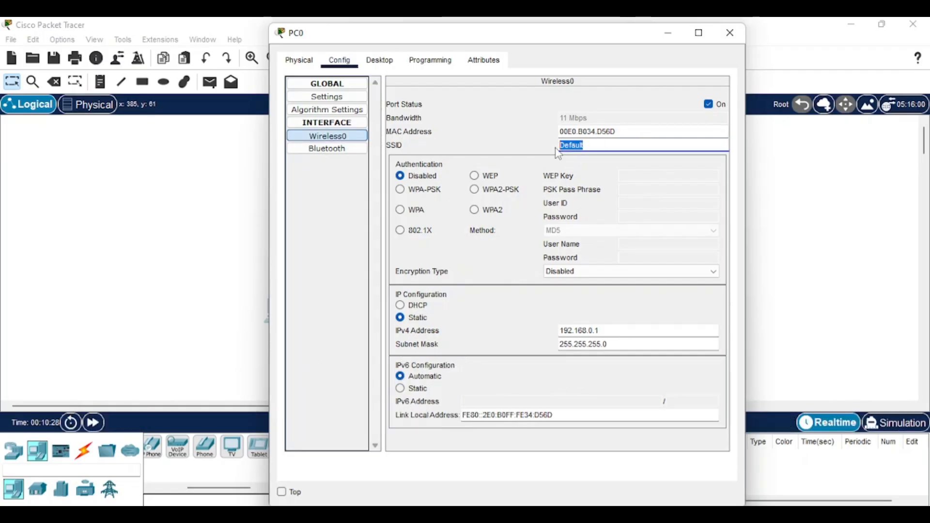
text(Hyper)
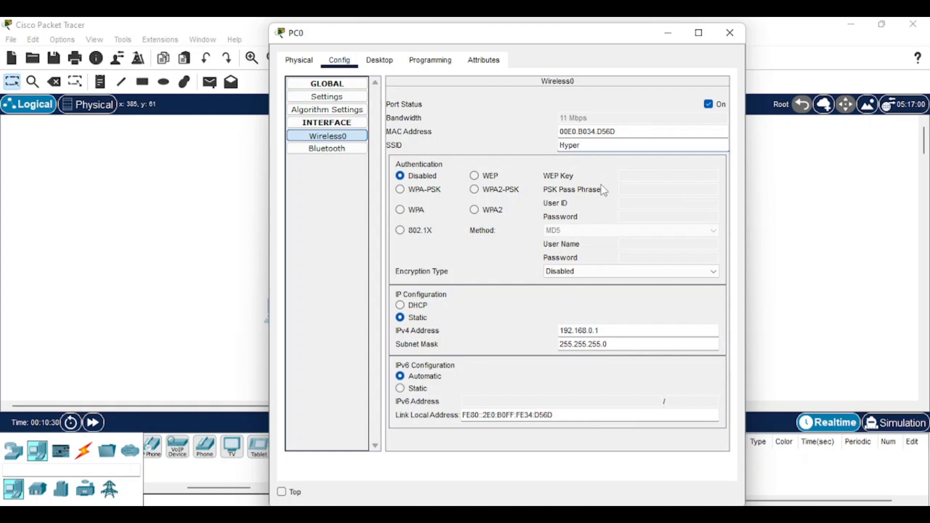
click(476, 190)
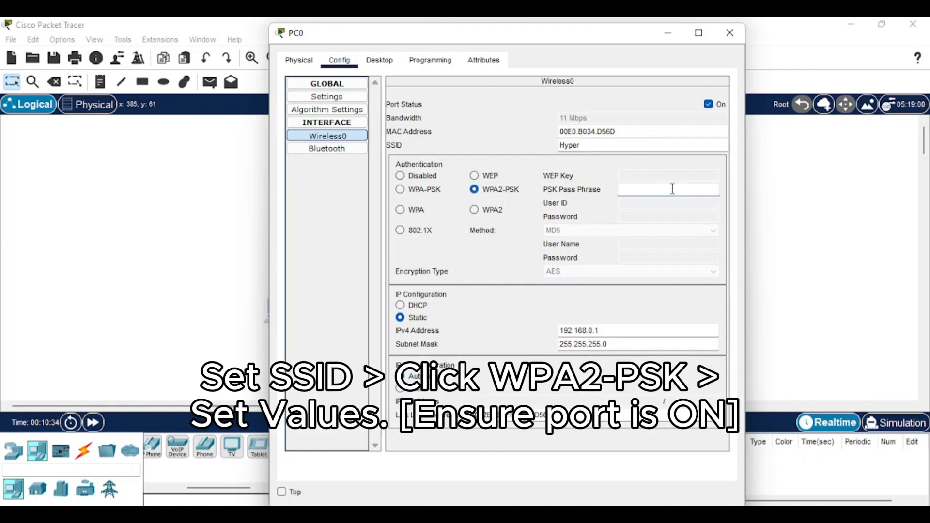
text(1234)
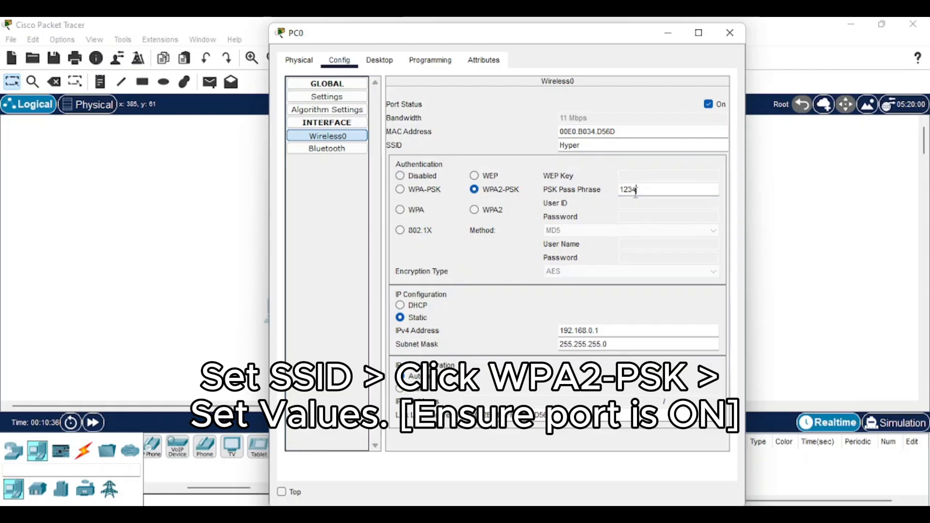
text(5678)
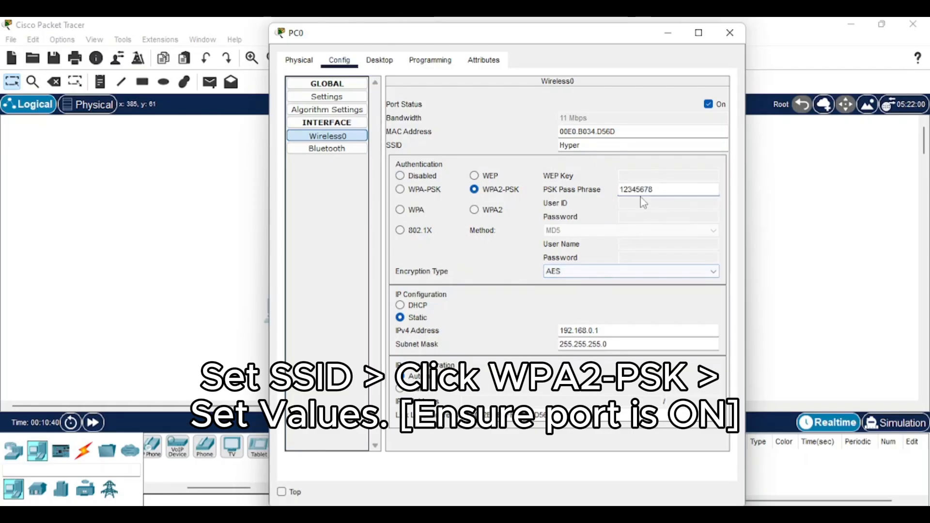
click(499, 257)
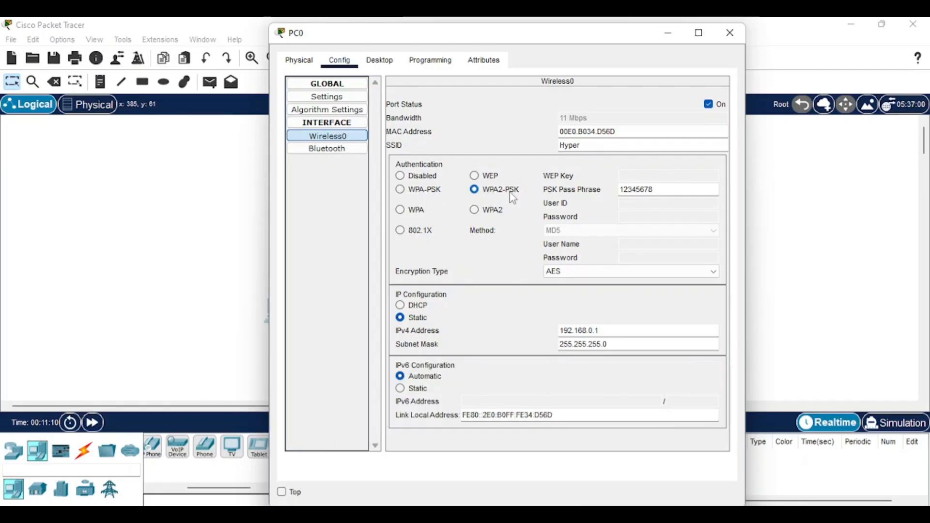
click(731, 39)
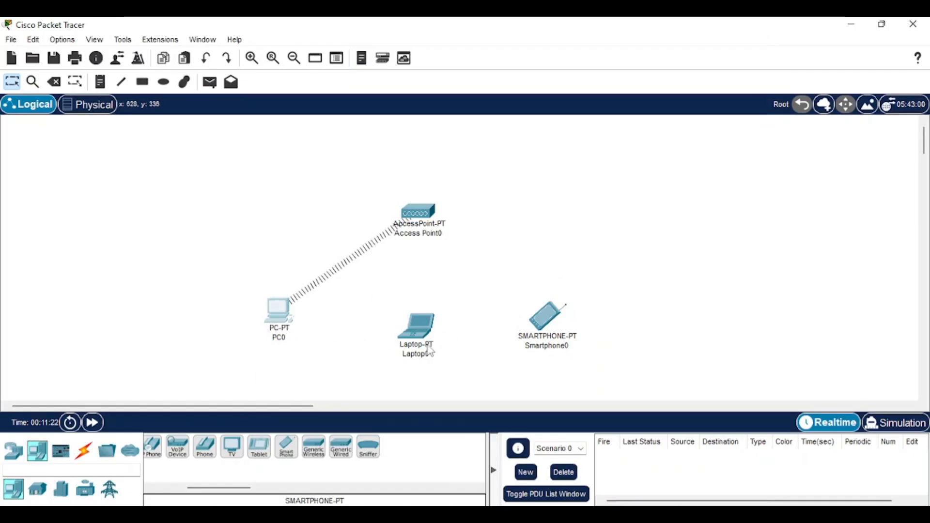
Step: Power off Laptop0, remove its original module and install the WPC300N wireless module
click(417, 326)
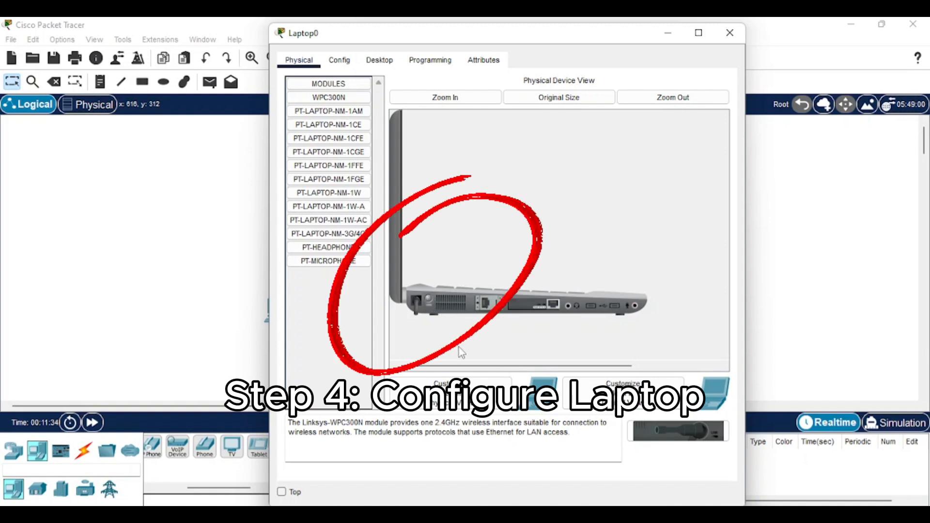
click(429, 298)
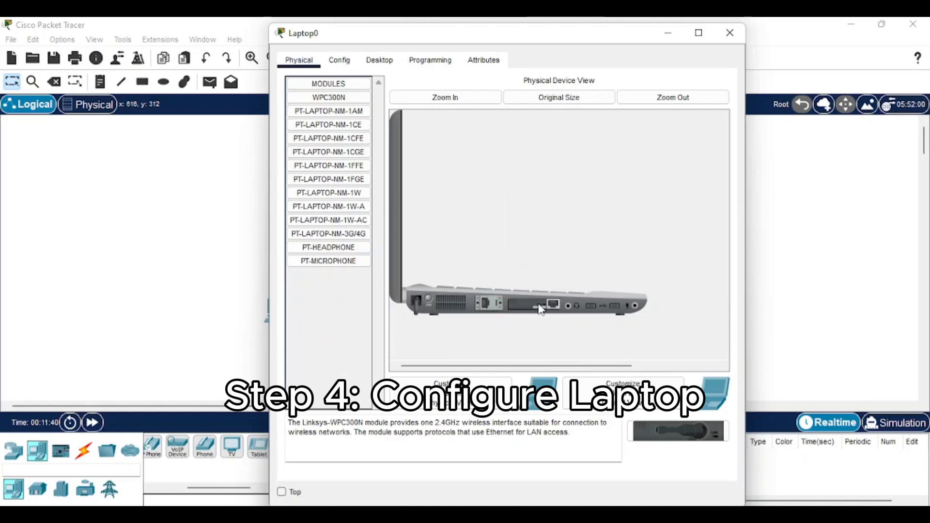
drag(541, 310, 327, 286)
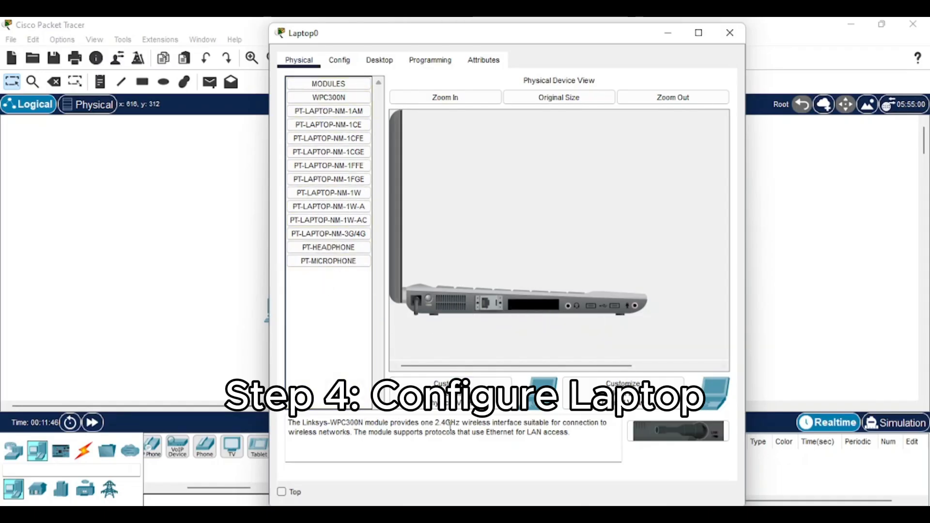
drag(339, 99, 532, 310)
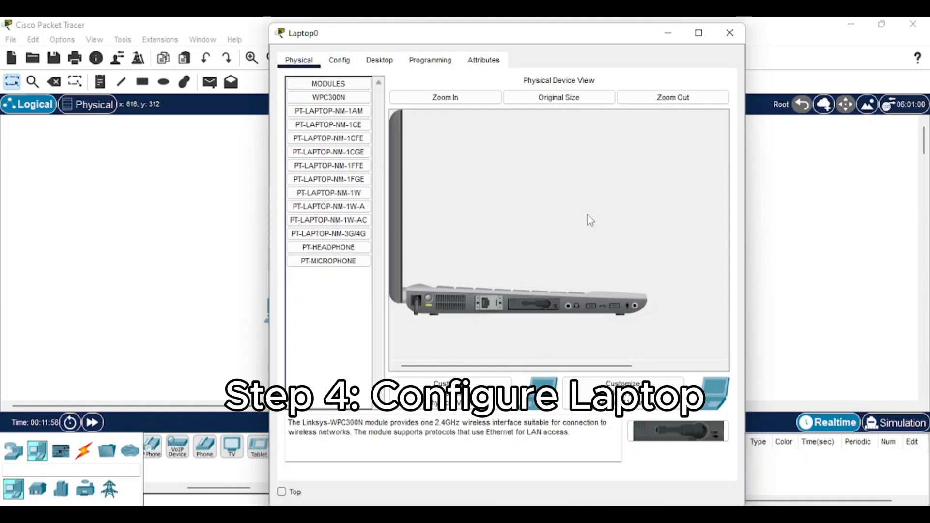
click(380, 61)
Step: Make Laptop0's IP configuration static with 192.168.0.2 and mask 255.255.255.0
click(332, 128)
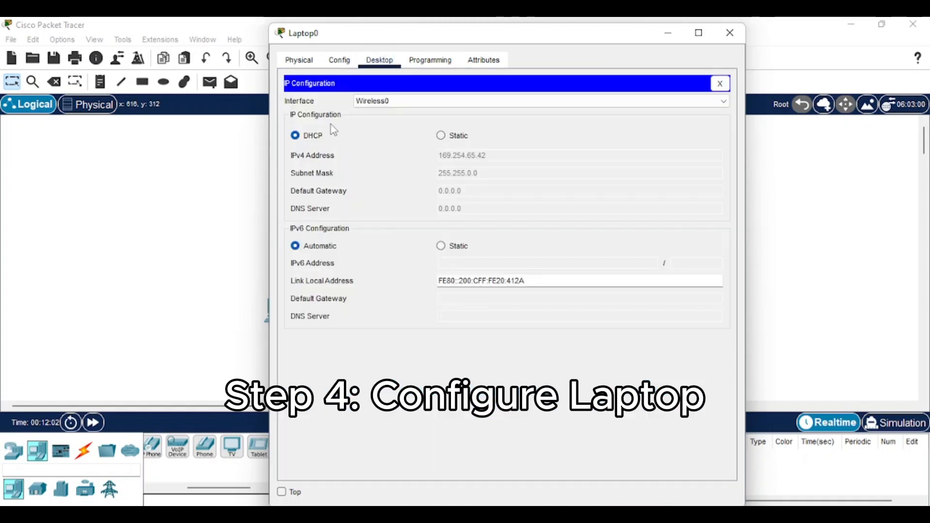
click(453, 137)
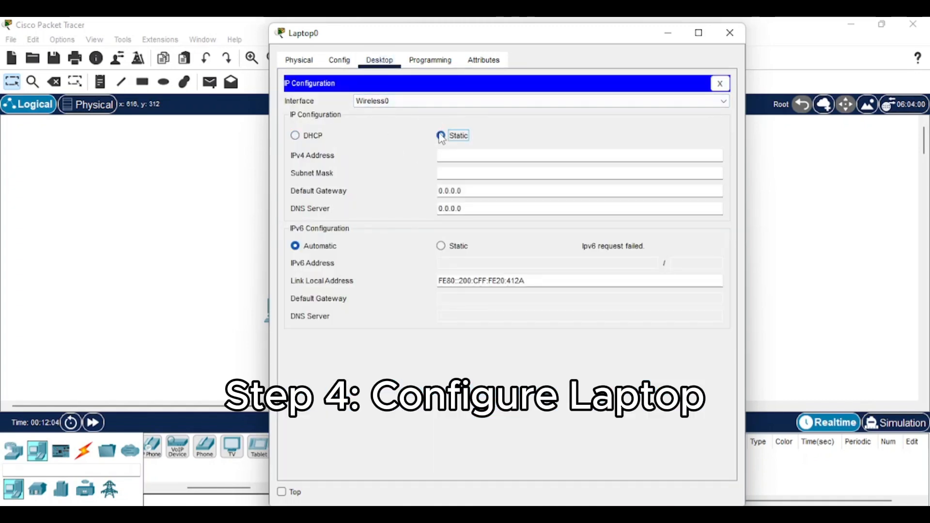
click(461, 155)
text(19)
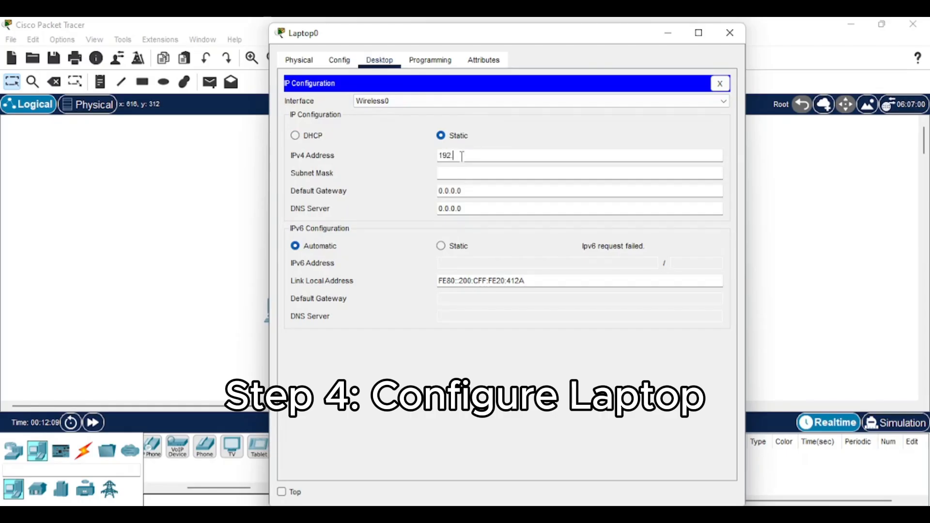
text(2.168.)
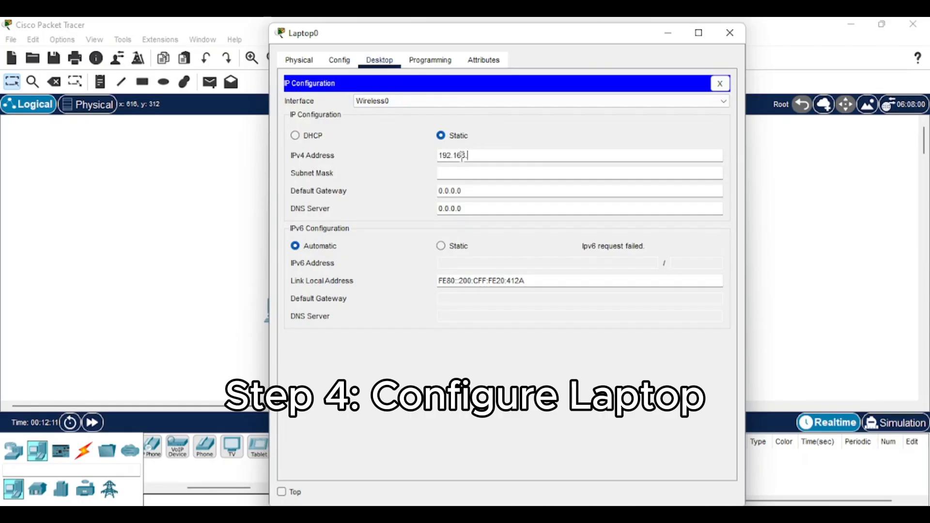
text(0.1)
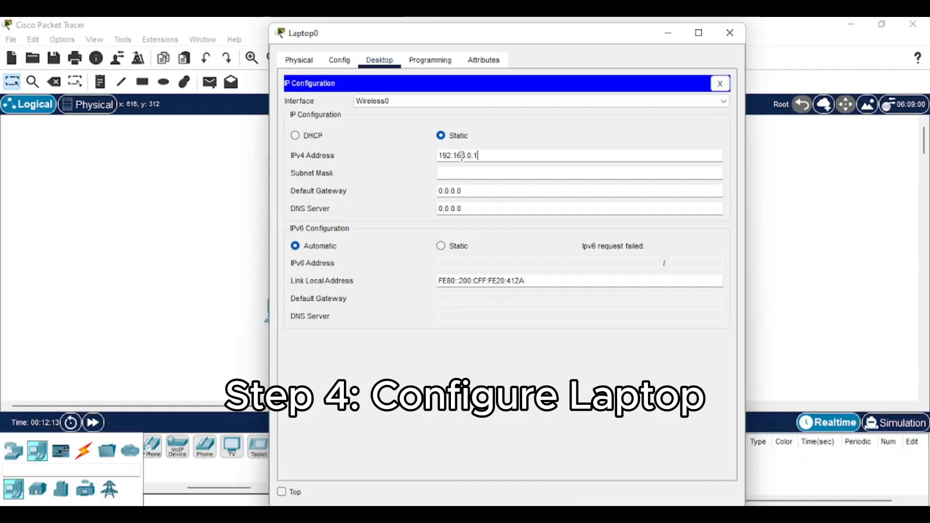
click(504, 173)
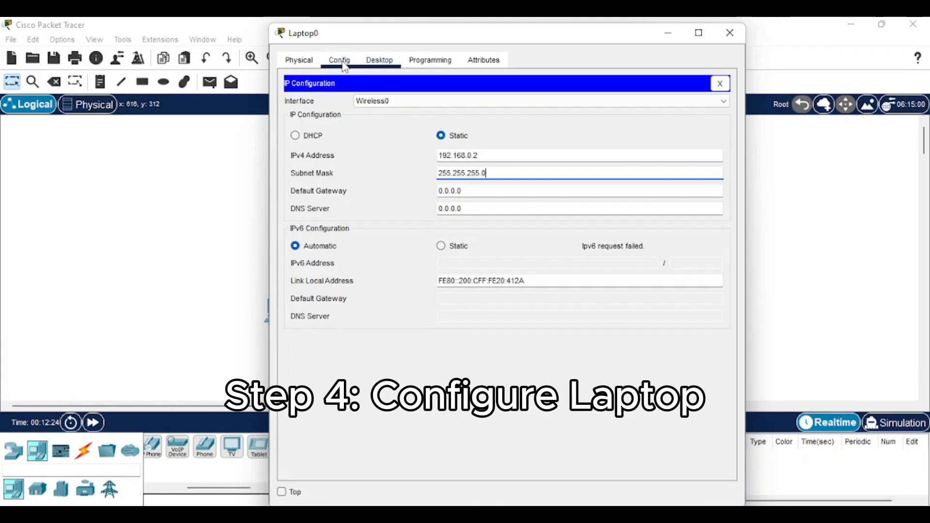
Step: Set Laptop0's Wireless0 to SSID Hyper with WPA2-PSK and the passphrase, then close it
click(720, 83)
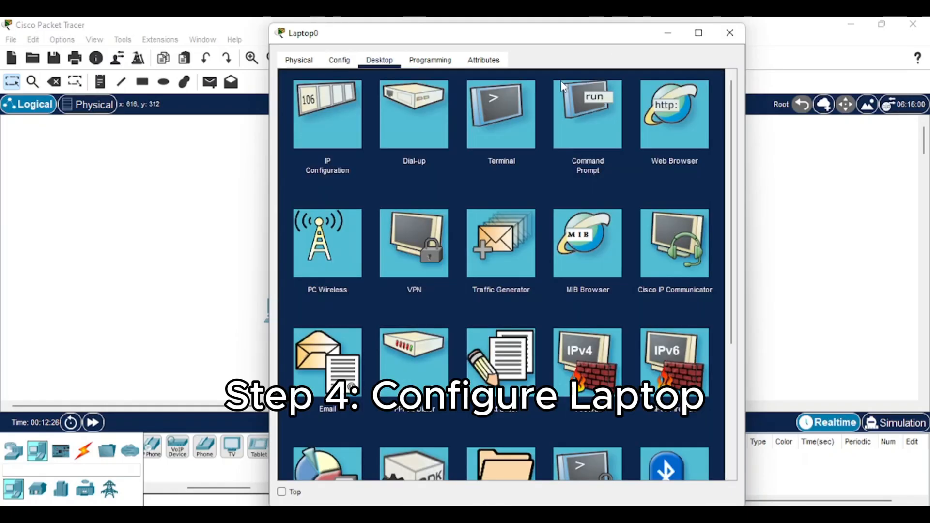
click(347, 60)
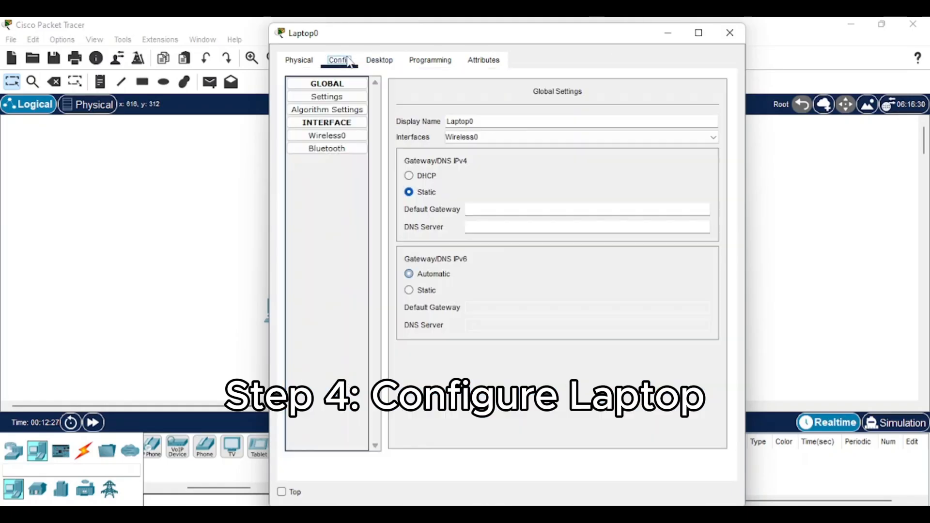
click(333, 141)
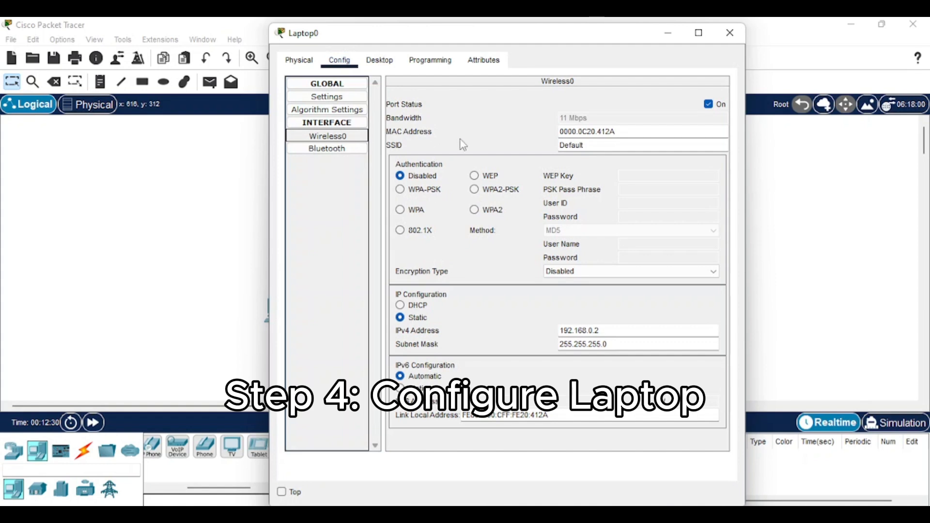
drag(600, 146, 539, 148)
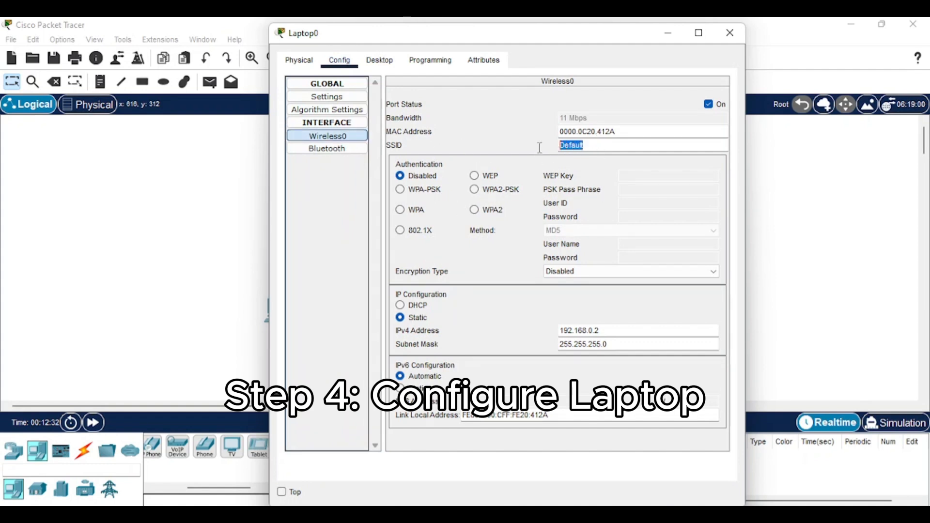
text(Hyper)
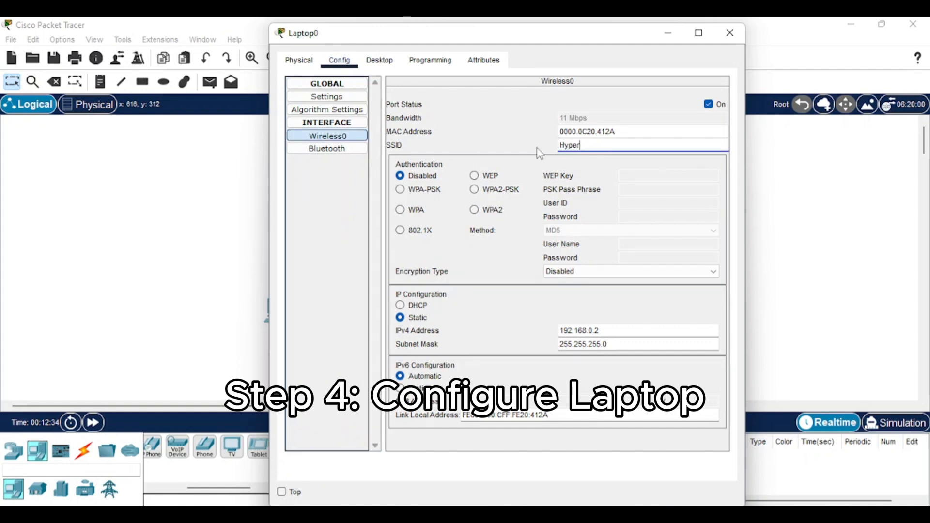
click(474, 189)
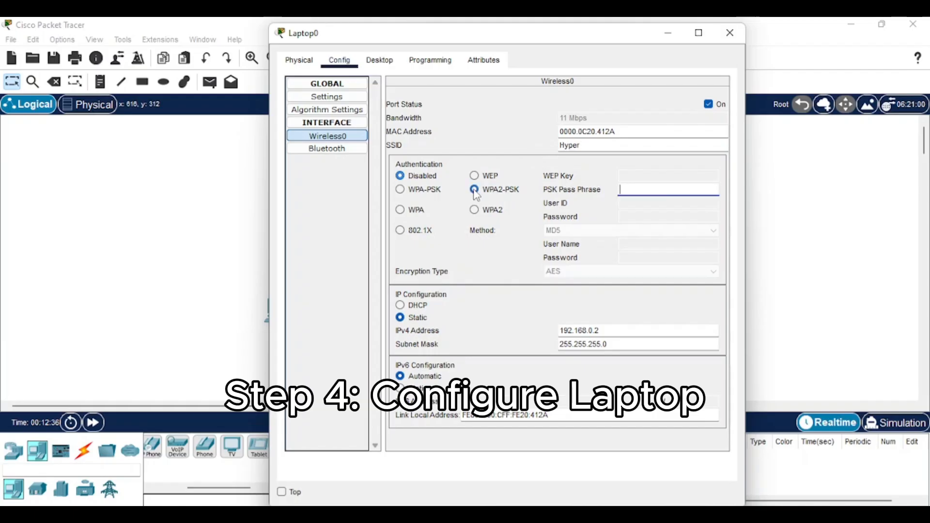
click(644, 192)
text(12345678)
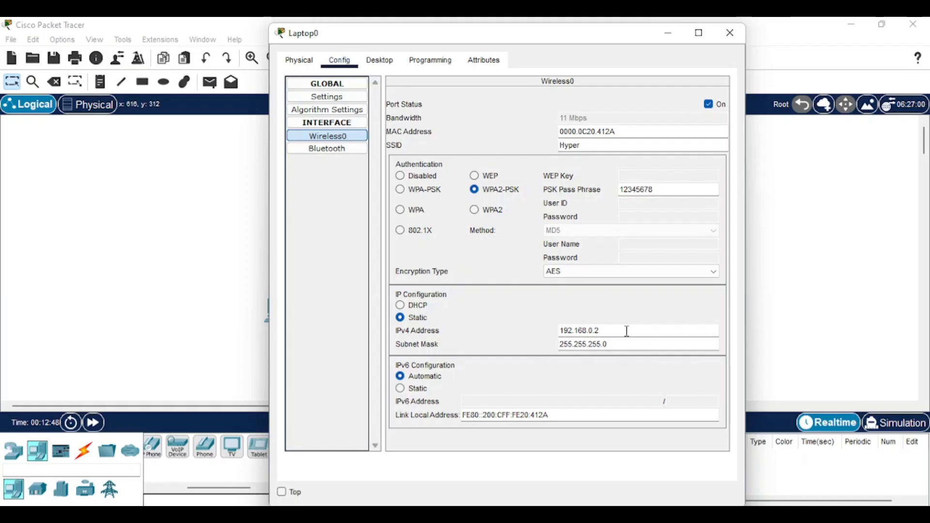
click(727, 41)
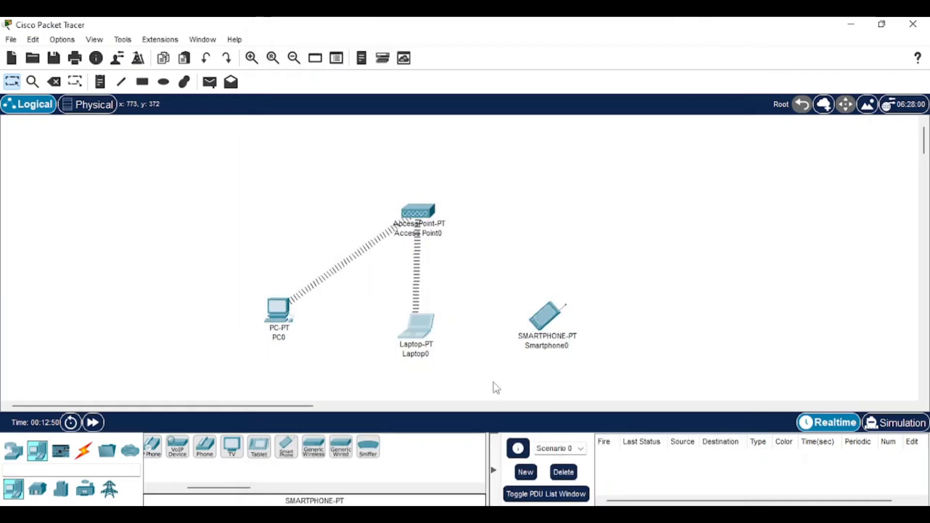
Step: Set Smartphone0's IP configuration to static 192.168.0.3 with mask 255.255.255.0
click(548, 323)
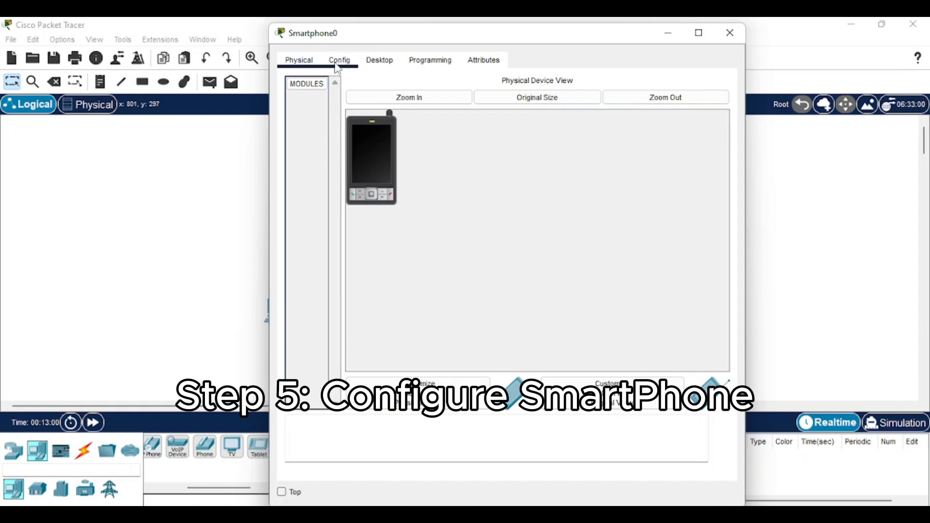
click(380, 60)
click(338, 119)
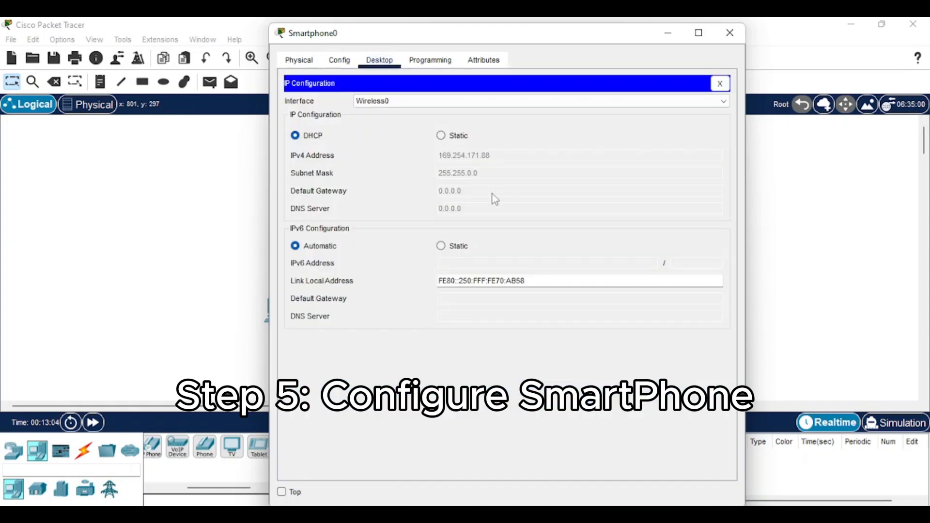
click(441, 135)
click(479, 155)
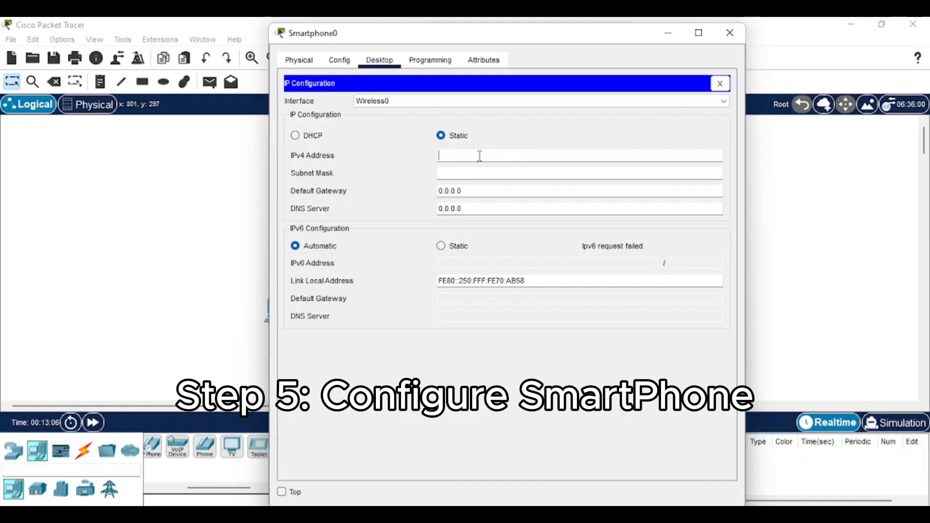
text(192.168.0.3)
click(523, 172)
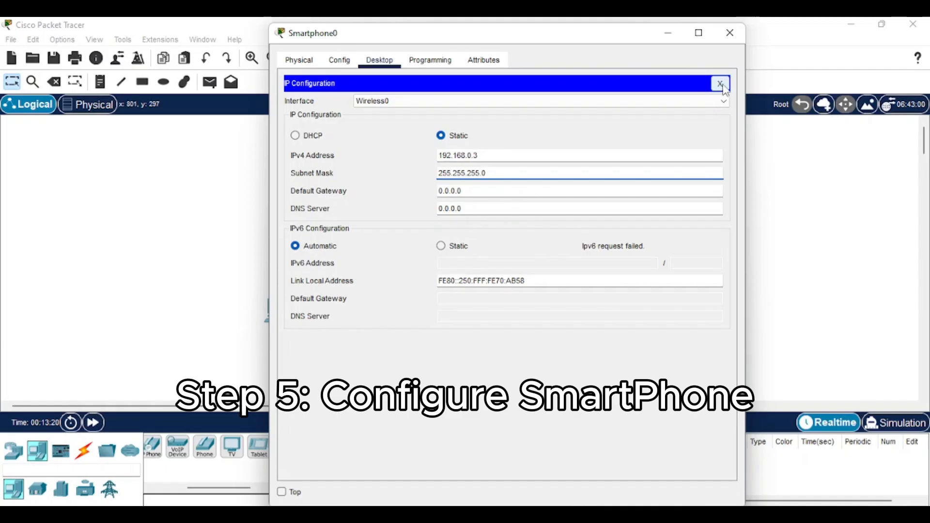
Step: Set Smartphone0's Wireless0 to SSID Hyper with WPA2-PSK and the passphrase, then close it
click(341, 61)
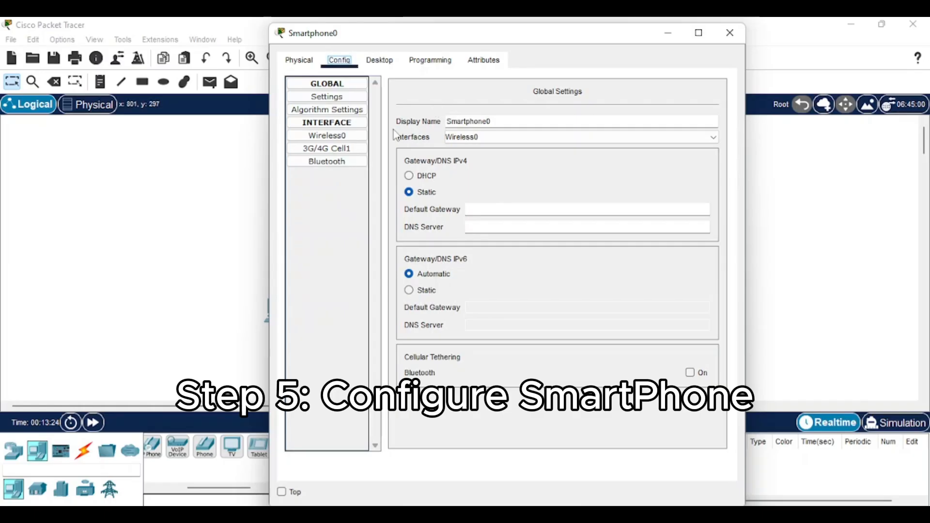
click(327, 136)
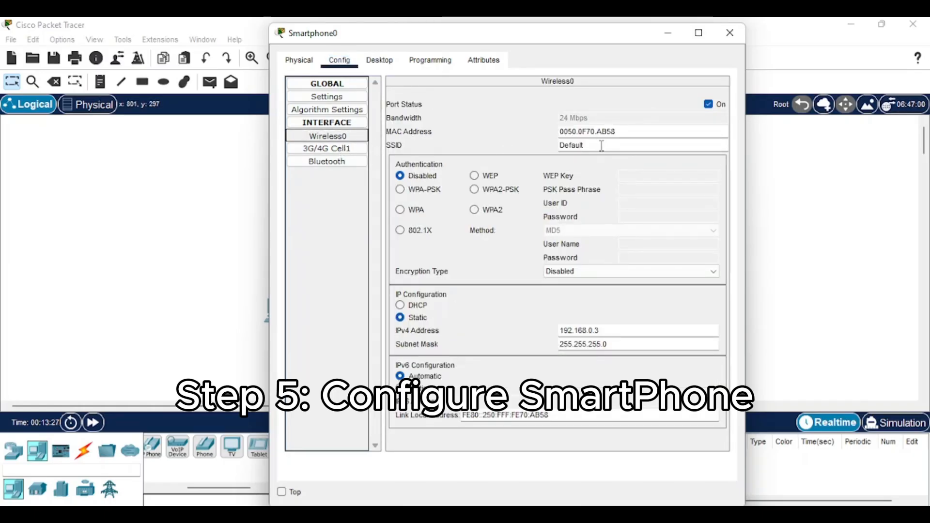
drag(599, 145, 543, 148)
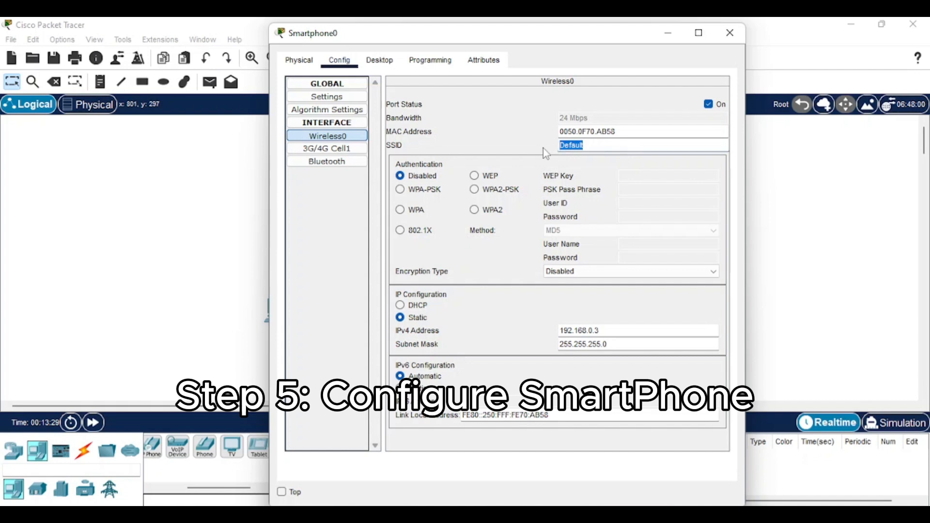
text(Hyper)
click(488, 188)
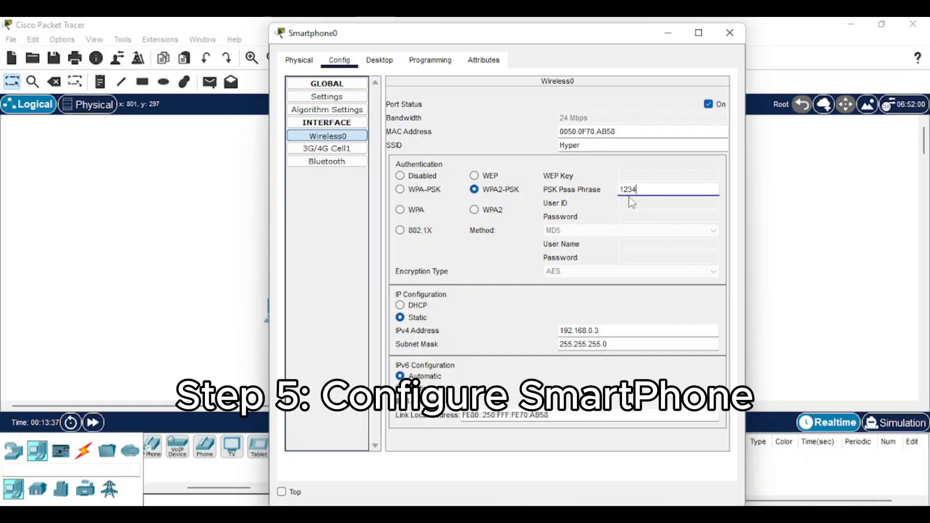
text(12345678)
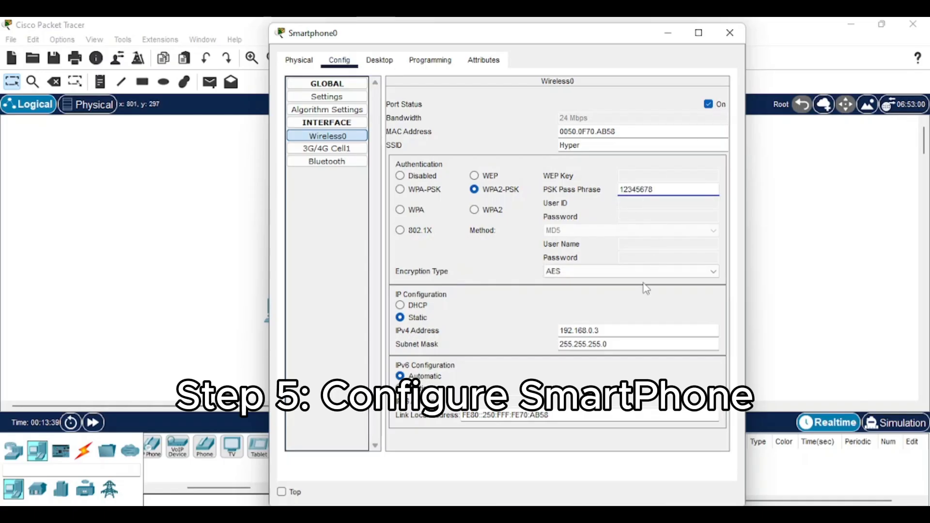
click(729, 33)
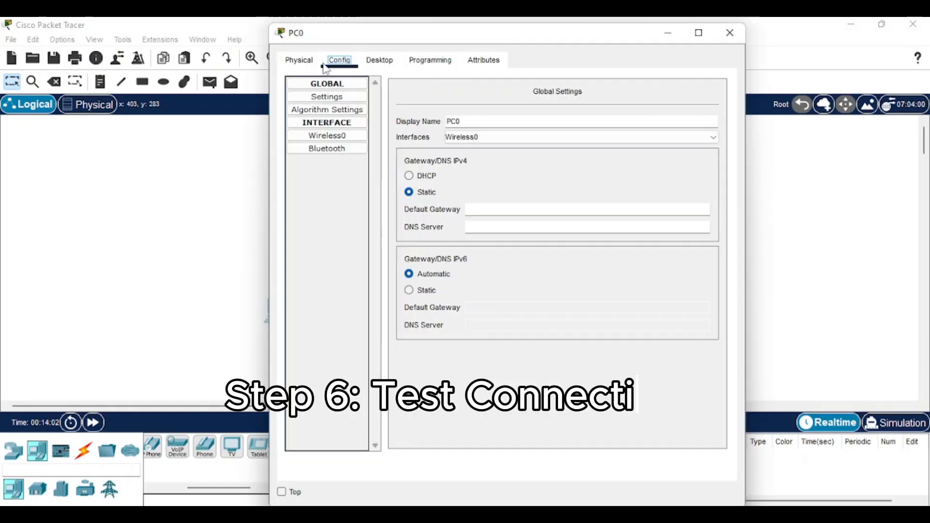
Step: Check PC0's PC Wireless link information and available networks to confirm it's on Hyper
click(377, 64)
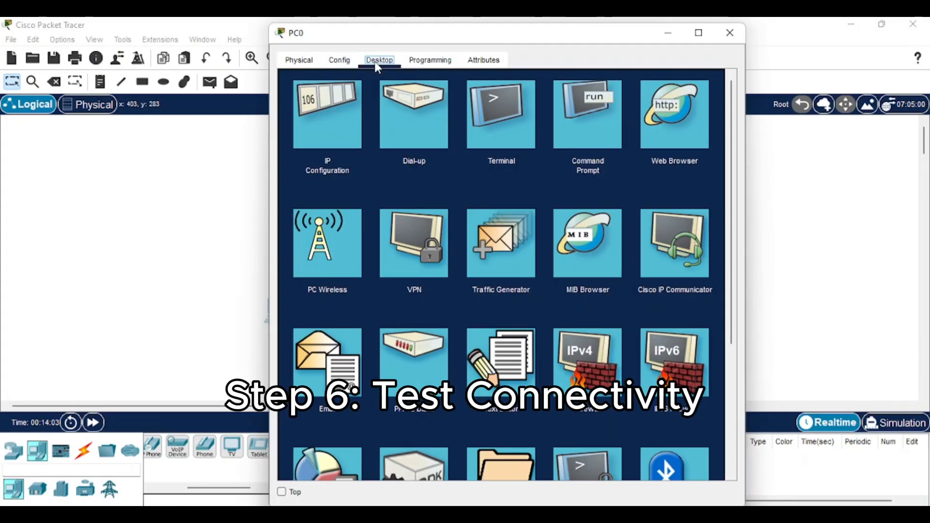
click(324, 259)
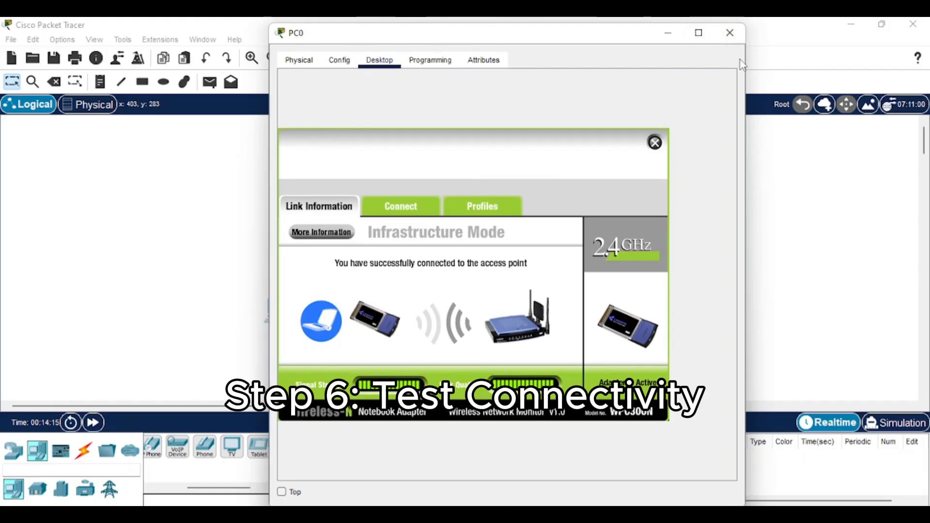
click(408, 209)
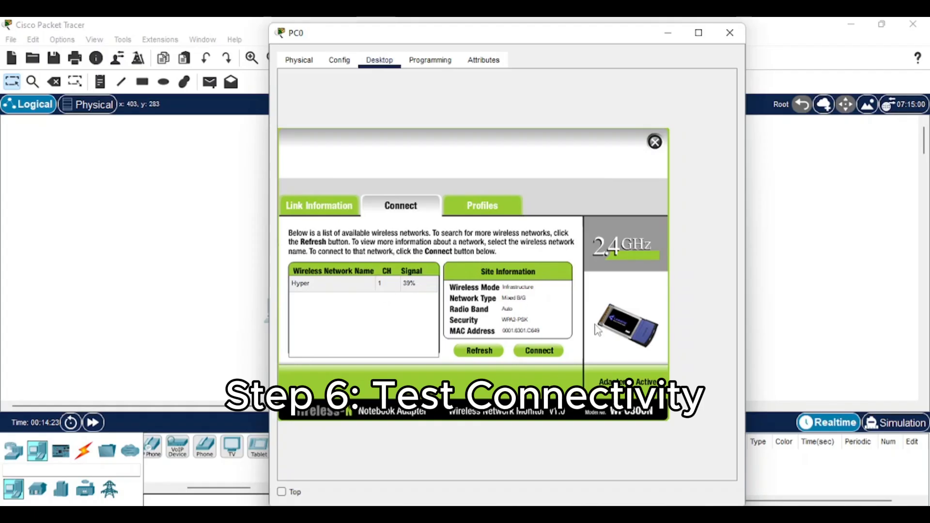
click(730, 32)
click(419, 328)
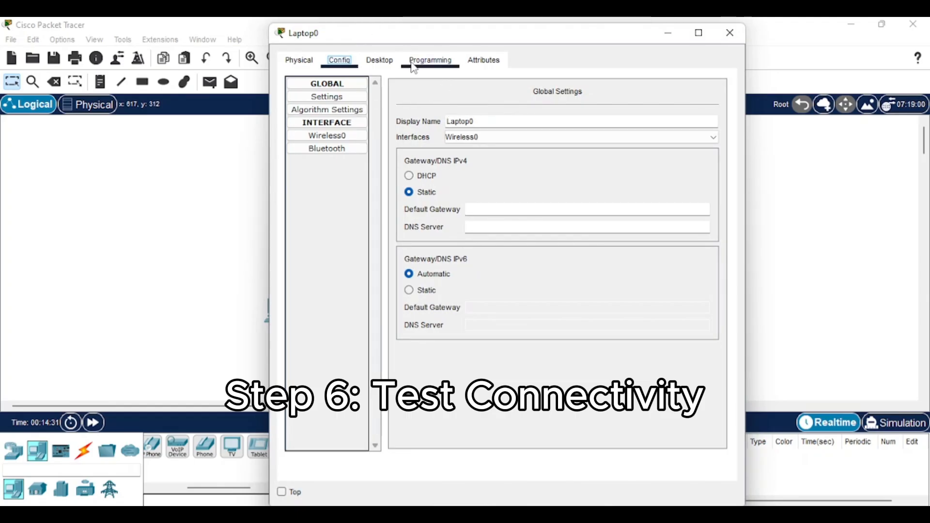
Step: Check Laptop0's PC Wireless status to confirm it's connected to the access point
click(386, 62)
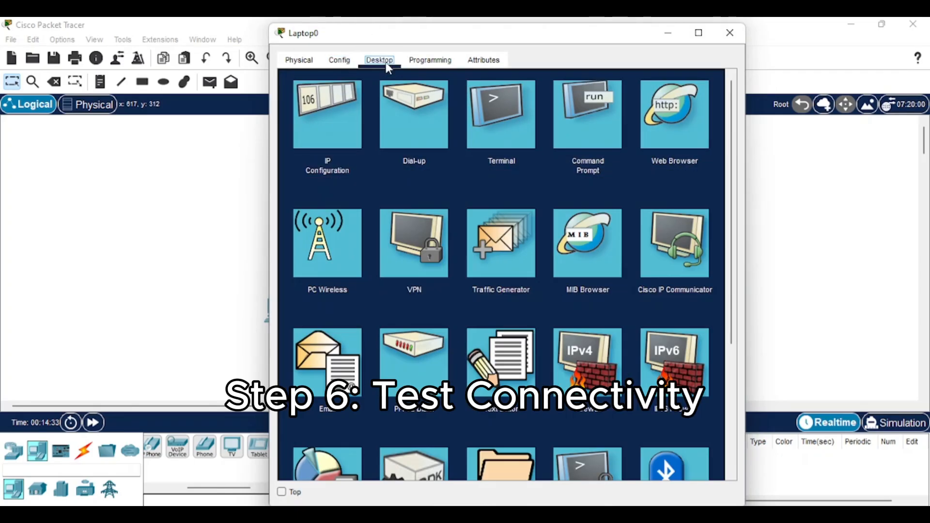
click(335, 252)
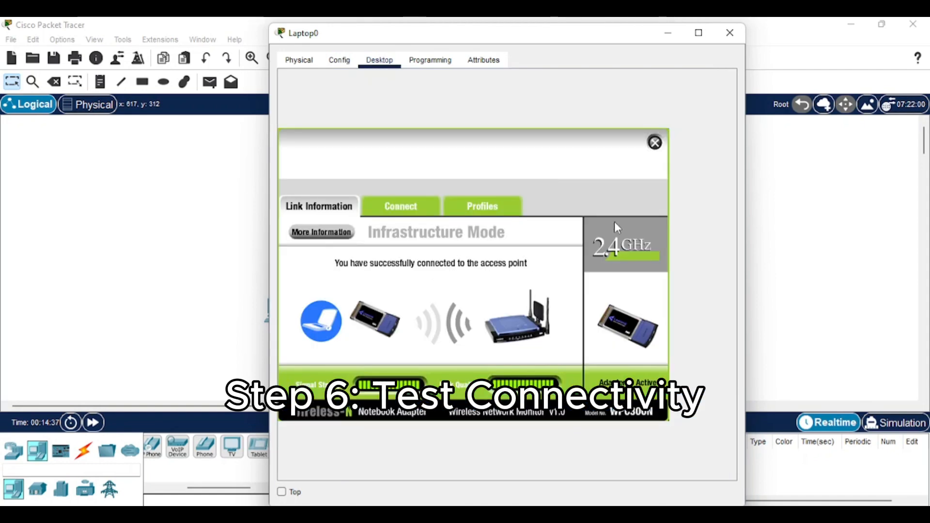
click(729, 34)
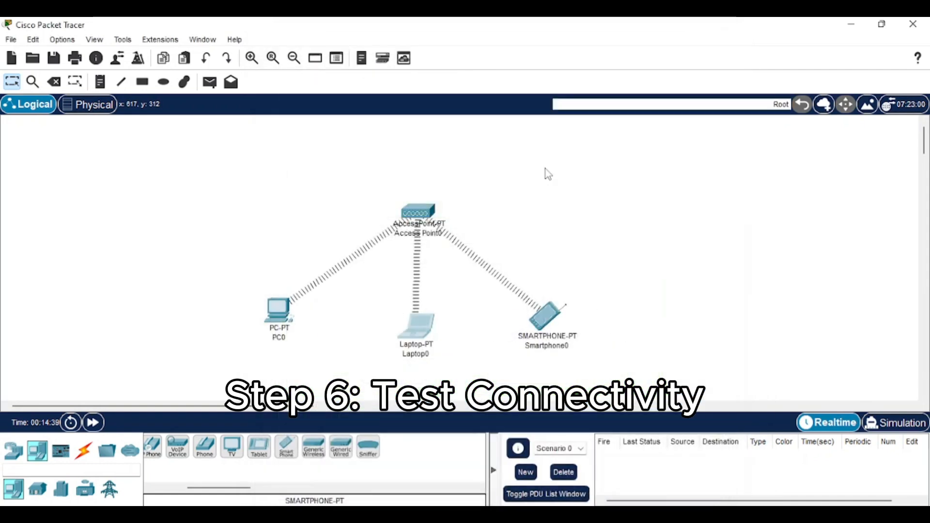
Step: Verify Smartphone0's IP configuration shows the static address 192.168.0.3
click(544, 321)
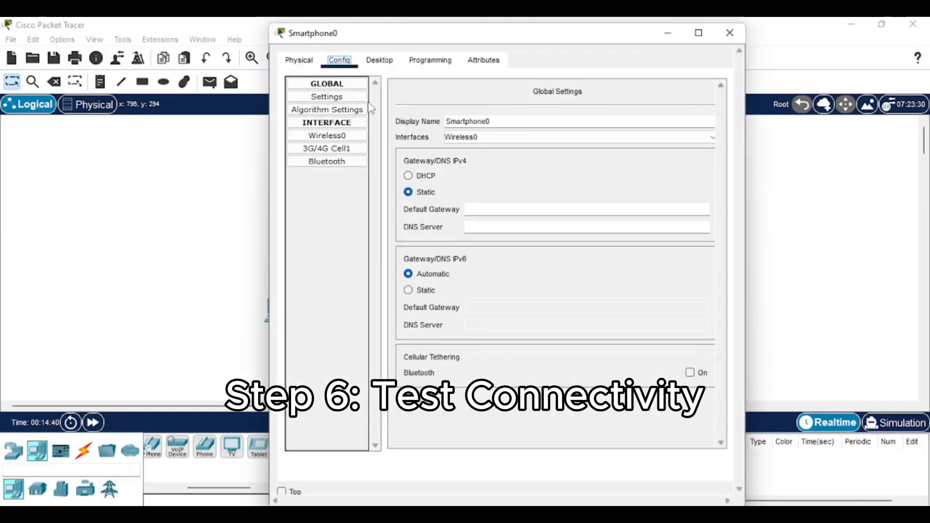
click(377, 61)
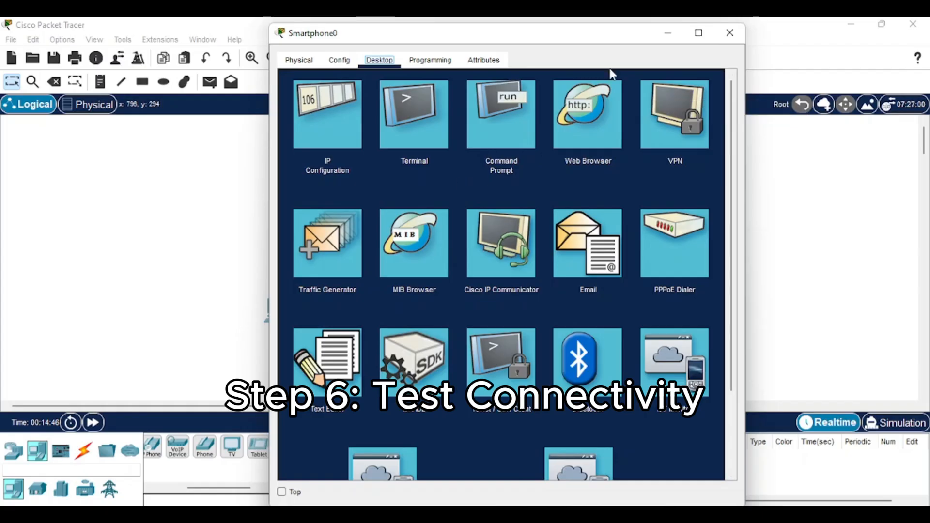
drag(562, 40, 593, 38)
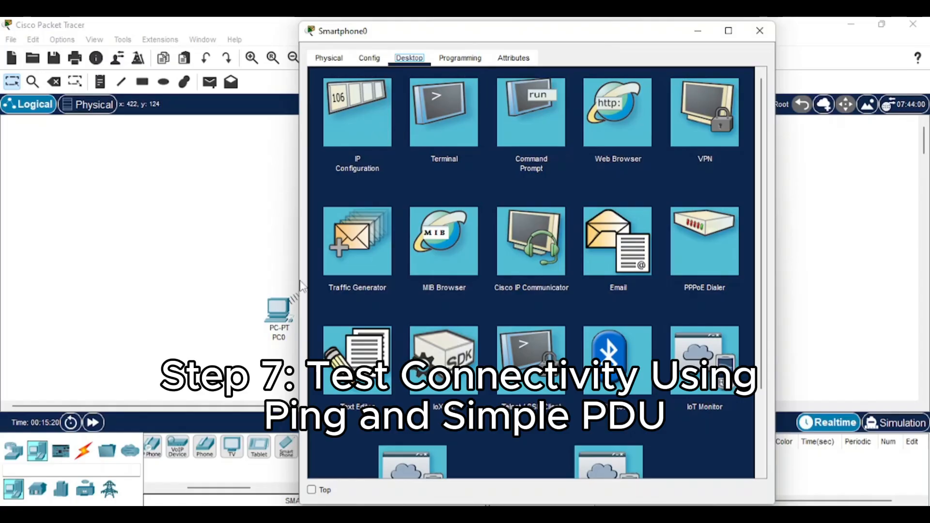
click(368, 132)
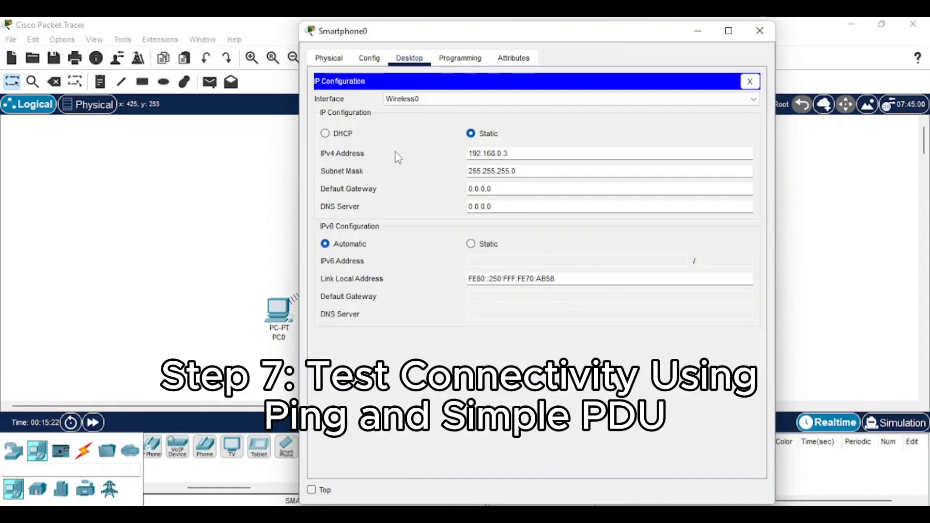
click(749, 81)
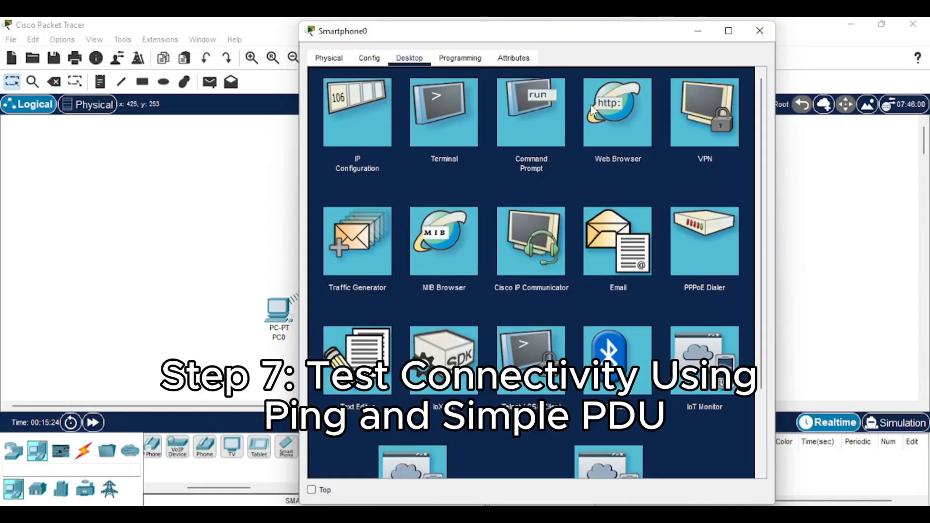
Step: Ping 192.168.0.3 from Smartphone0's command prompt and highlight the four replies
click(543, 135)
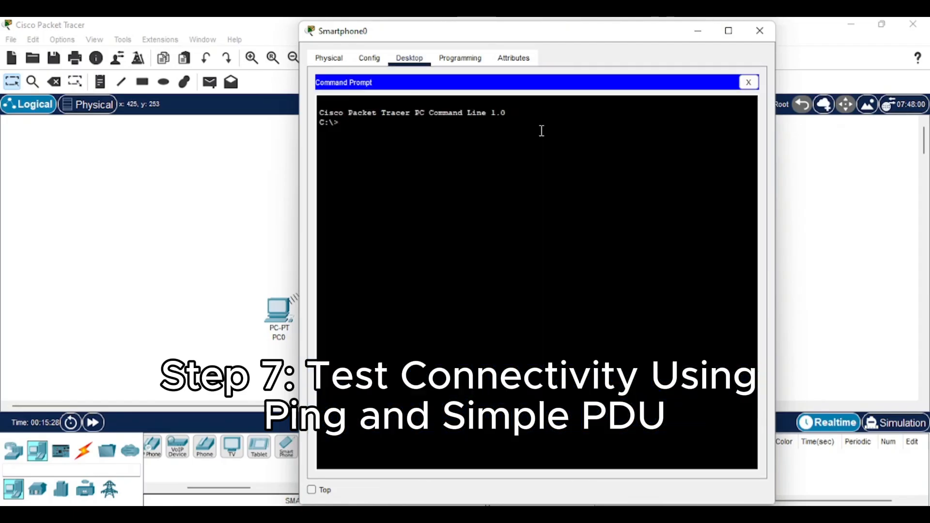
text(g 192.168)
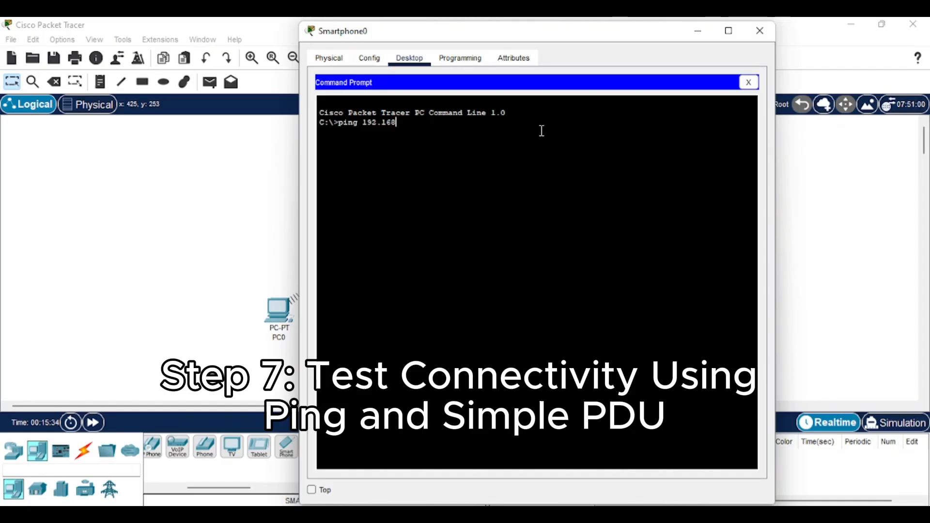
text(.0.3)
key(Return)
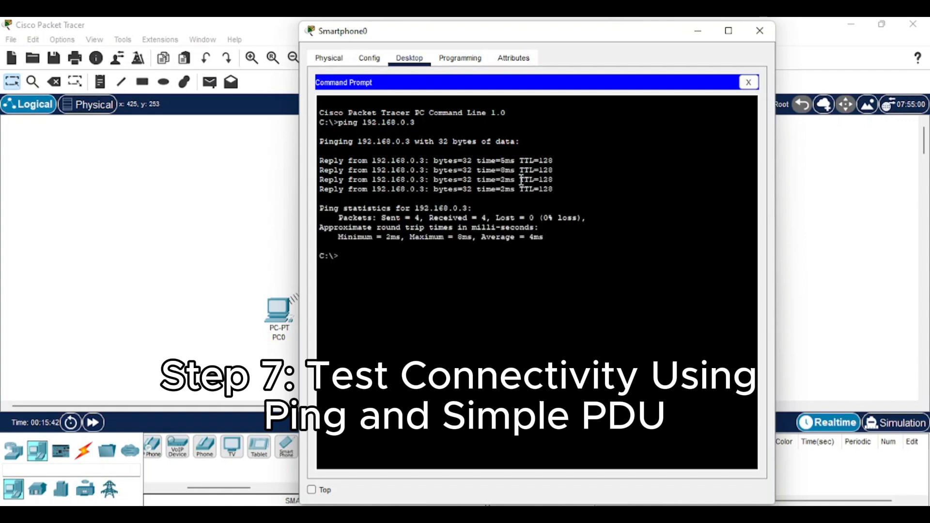
drag(552, 188, 273, 152)
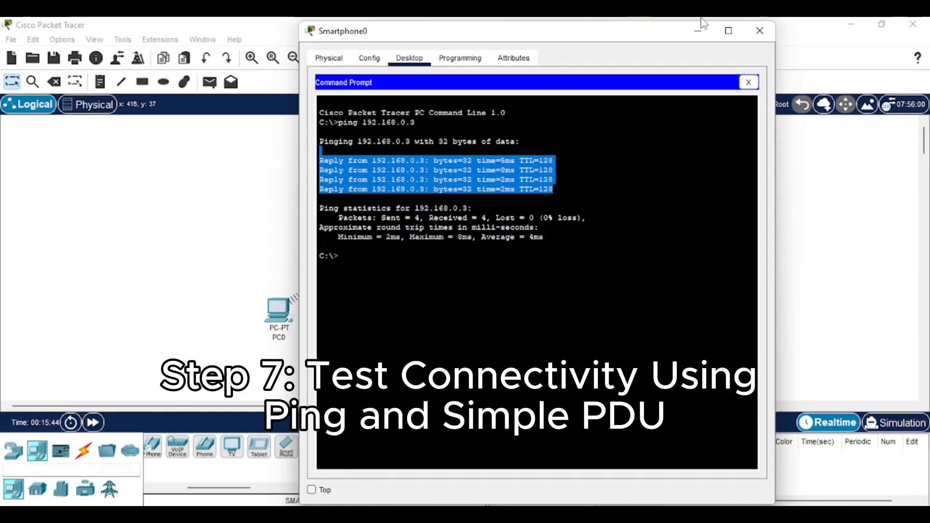
Step: Run ping 192.168.0.1 from PC0's command prompt, getting four replies, then close PC0
click(758, 31)
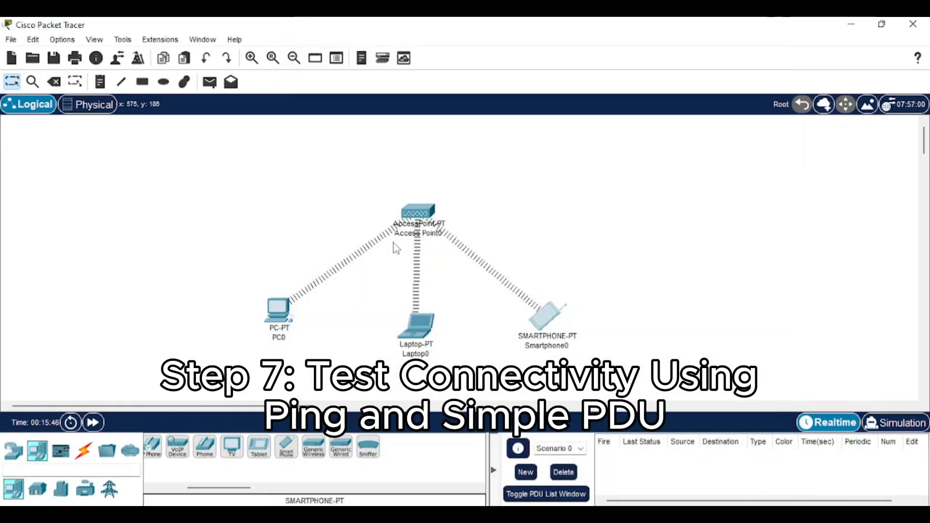
click(280, 310)
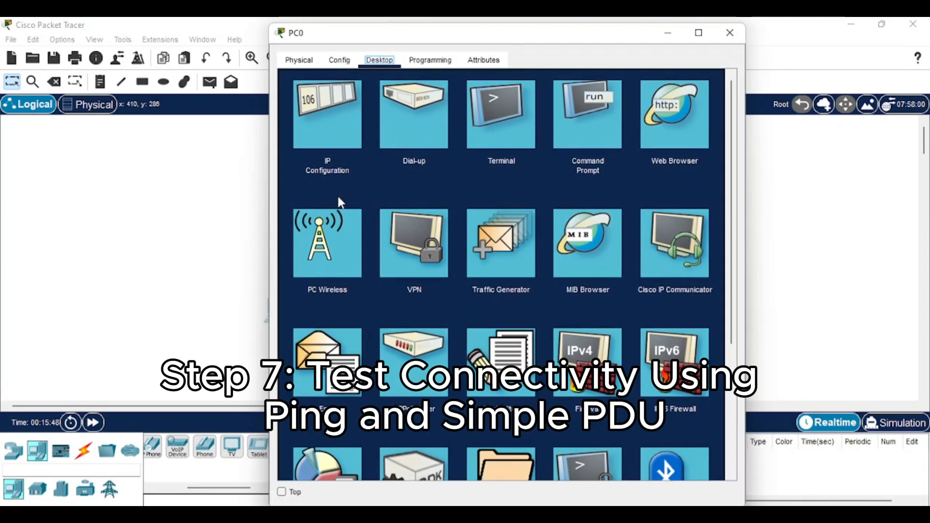
click(594, 123)
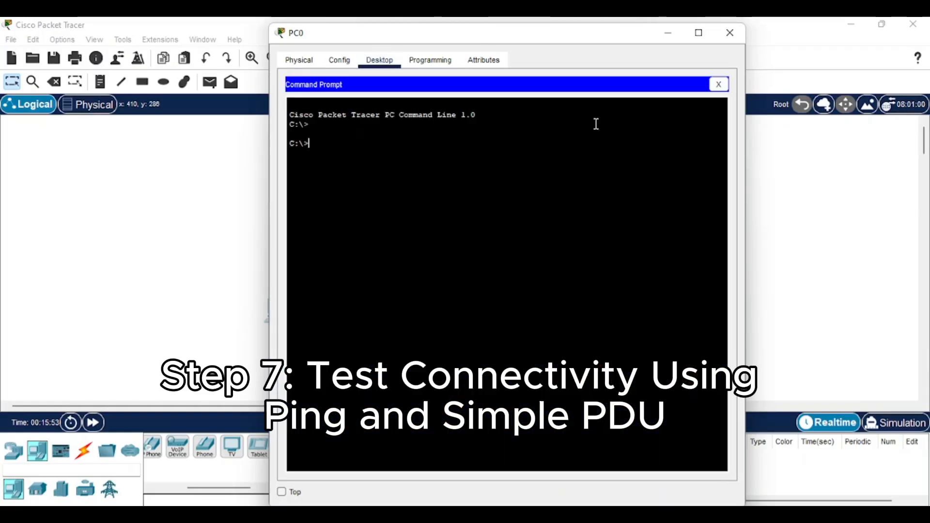
text(ping)
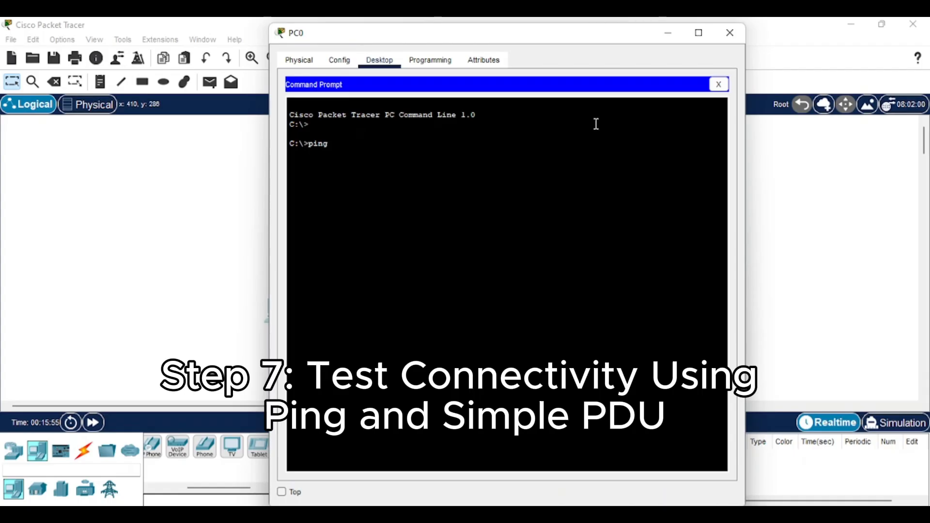
text( 192.)
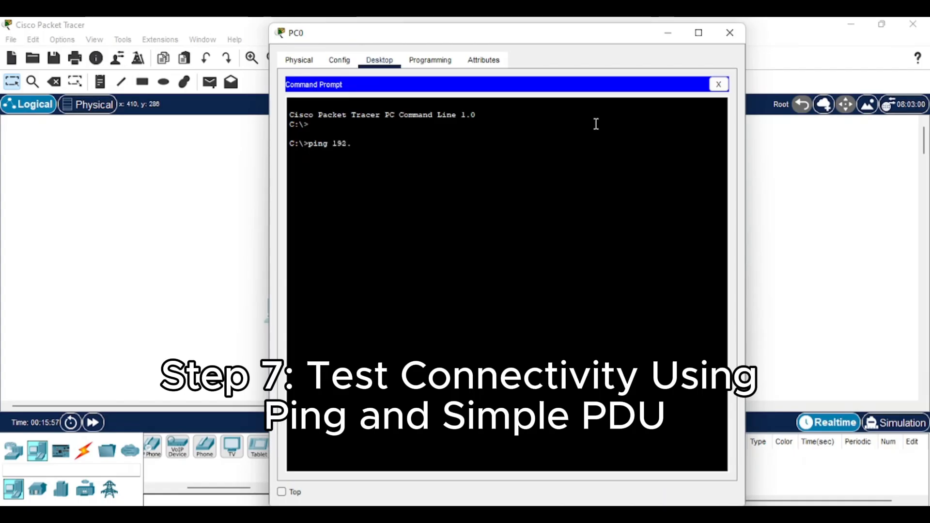
text(168.0.1)
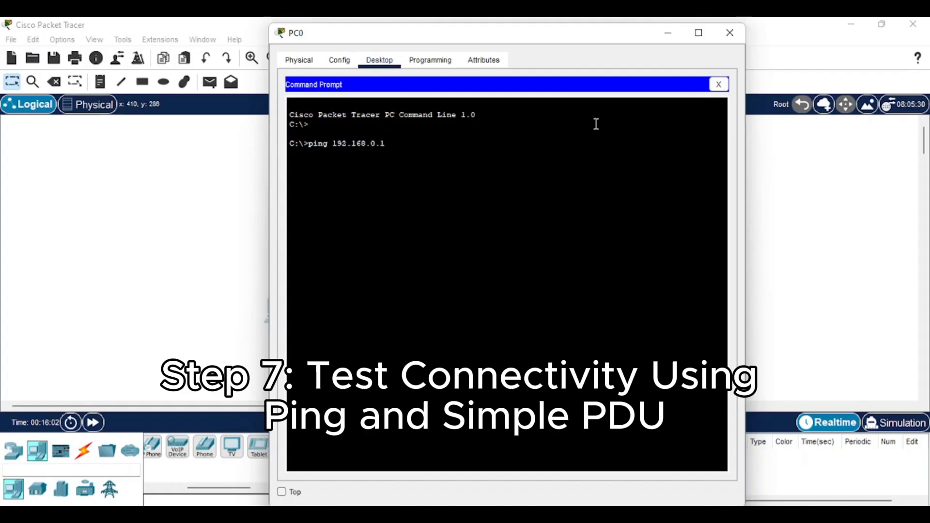
key(Return)
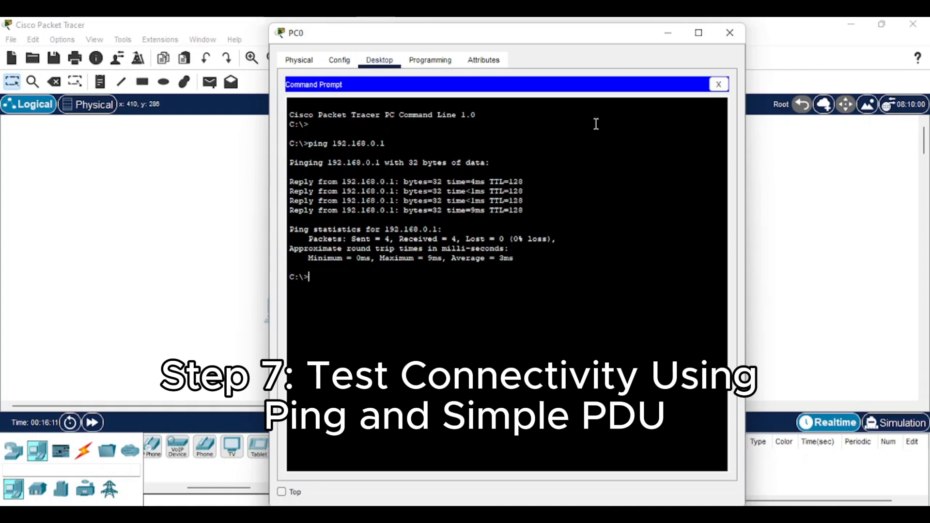
click(728, 32)
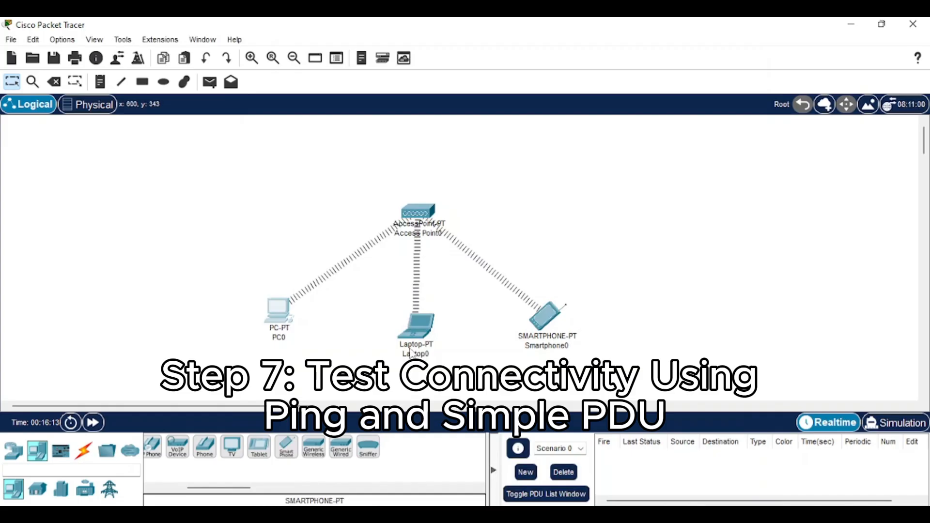
Step: From Laptop0's Command Prompt, ping 192.168.0.2 and get 4 of 4 replies with 0% loss
click(415, 327)
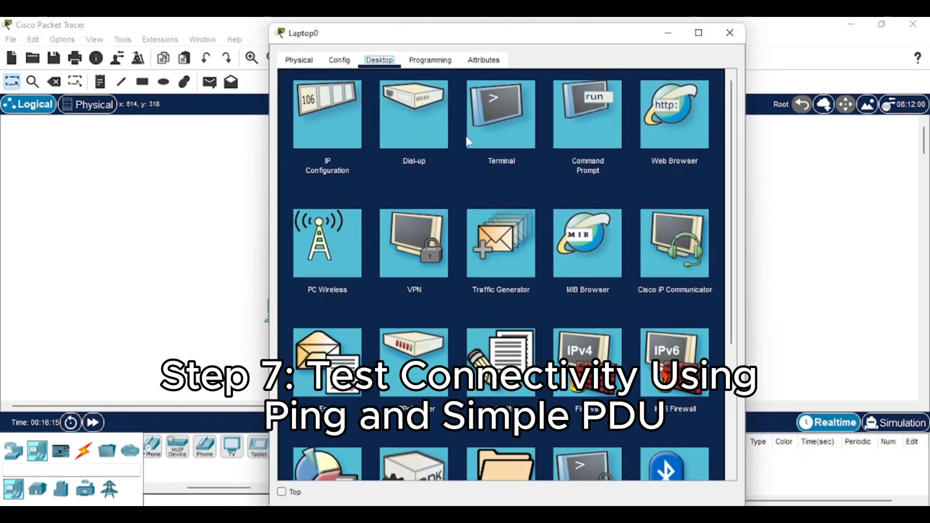
click(597, 114)
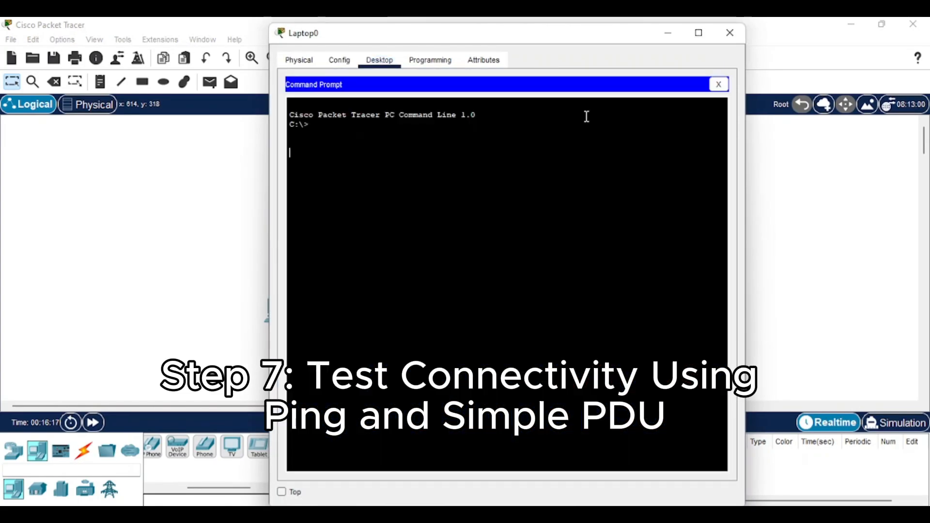
key(Return)
text(192.)
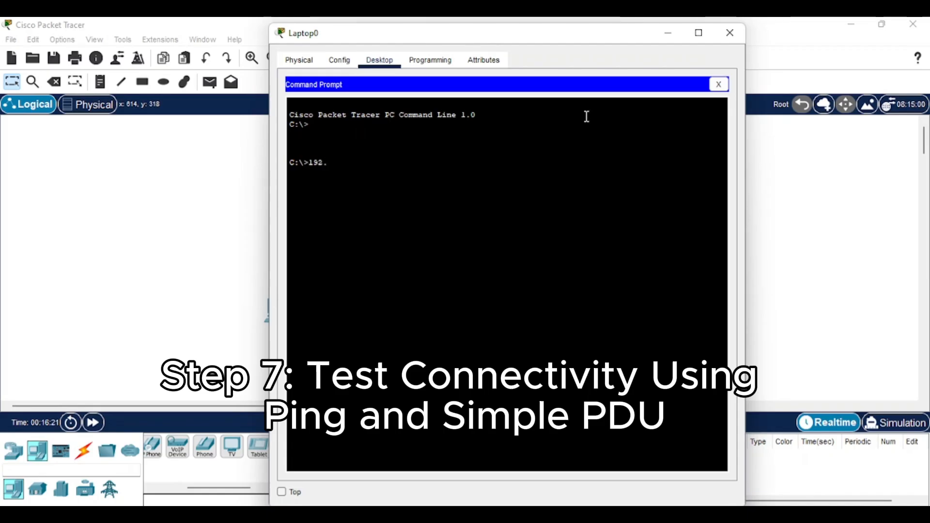
text(168.)
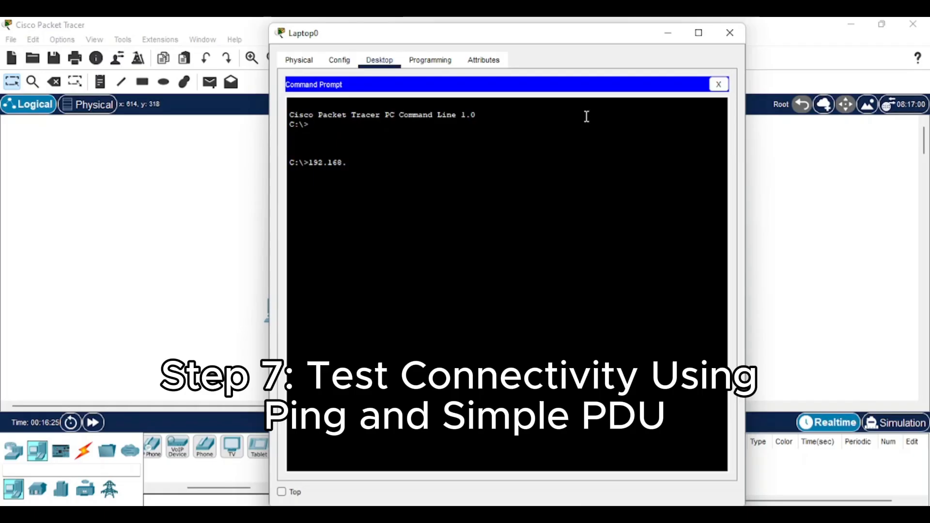
text(0.2)
key(Return)
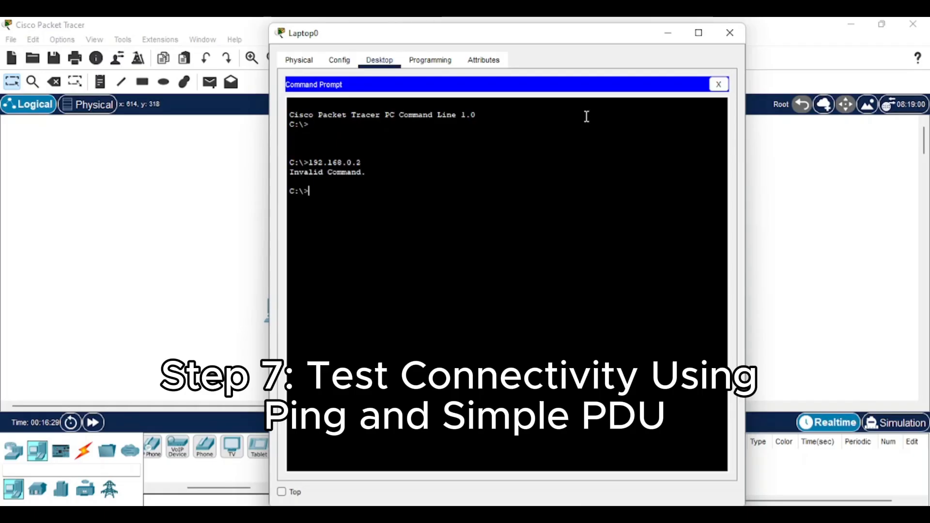
text(ping 19)
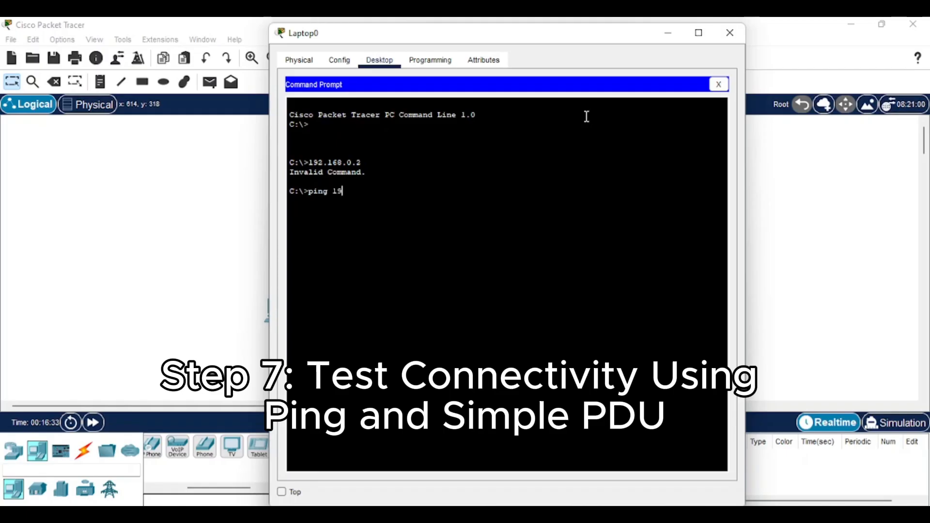
text(2.16)
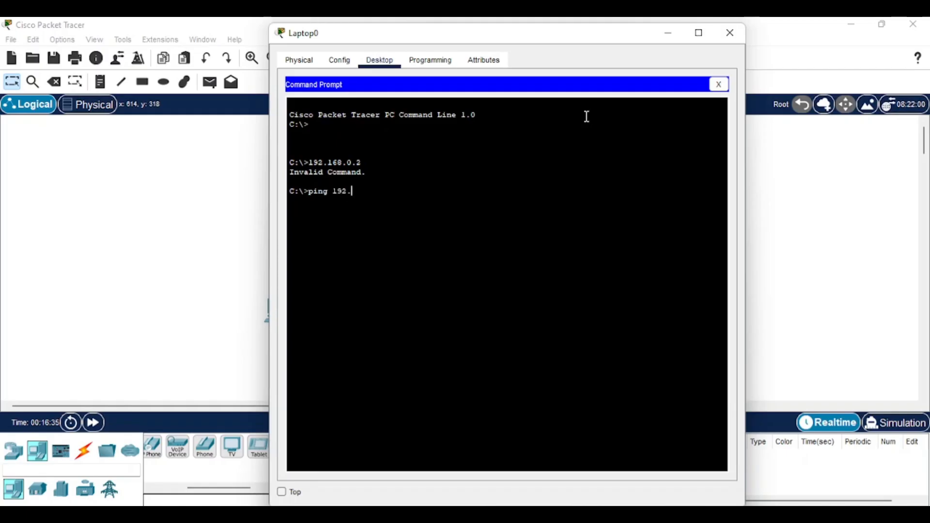
text(8.0.2)
key(Return)
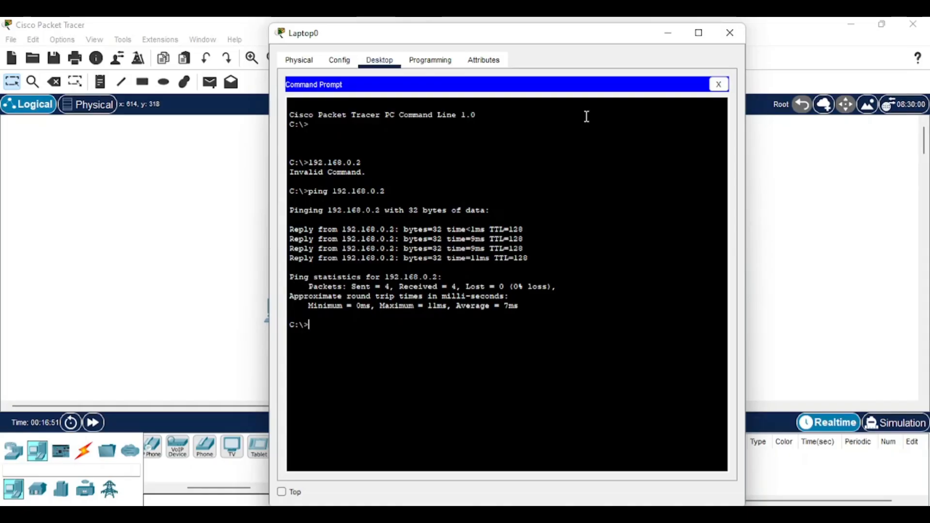
Step: Close the Laptop0 window and select the Add Simple PDU envelope tool
click(730, 32)
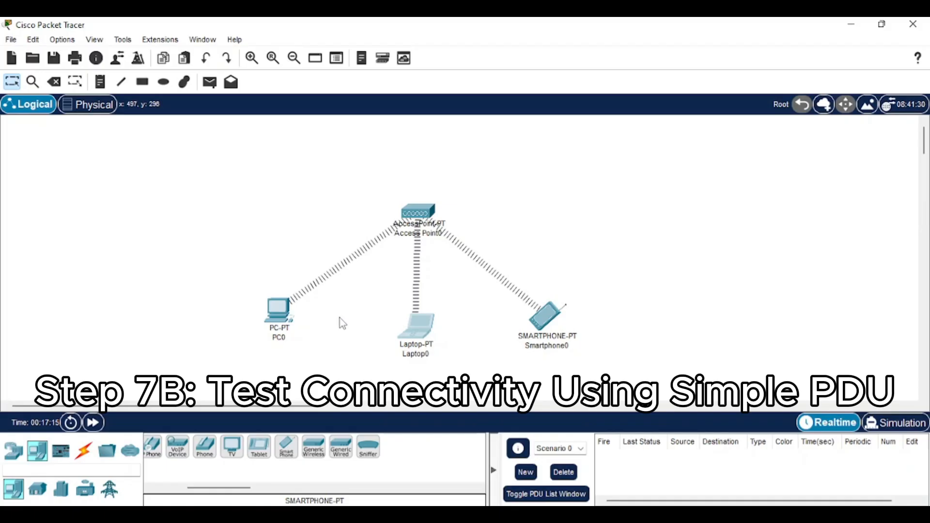
click(210, 84)
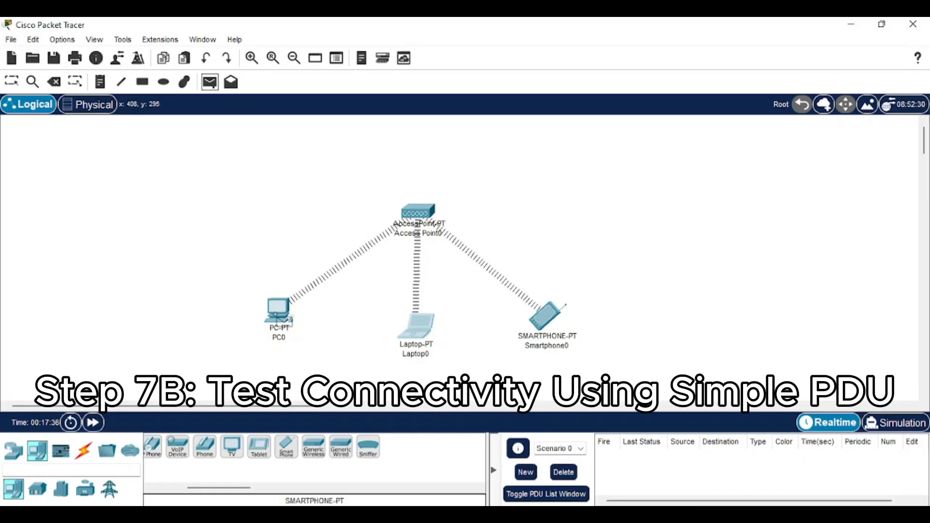
Step: Send a simple PDU from PC0 to Laptop0, then begin a second PDU with PC0 as source
click(281, 311)
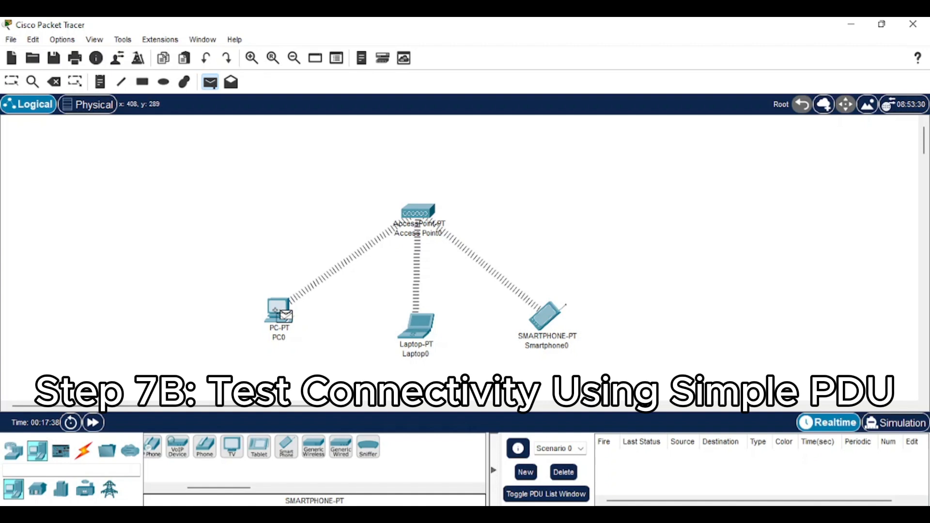
click(415, 325)
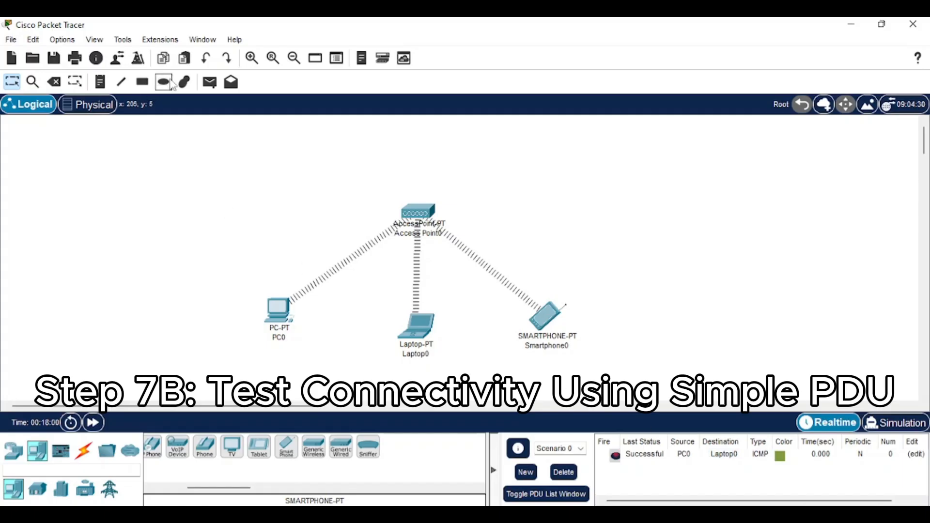
click(210, 82)
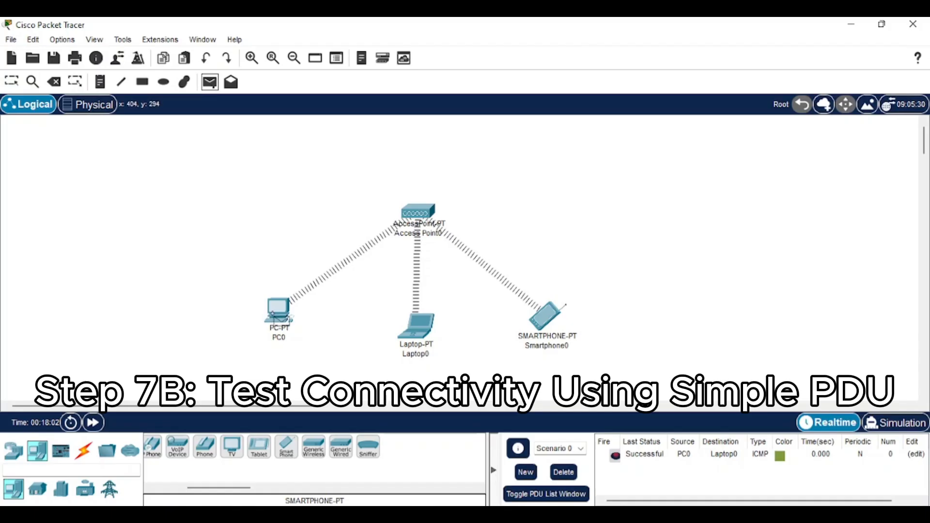
click(278, 317)
Step: Finish the PC0-to-Smartphone0 PDU, then send one more from Smartphone0 to Laptop0
click(545, 330)
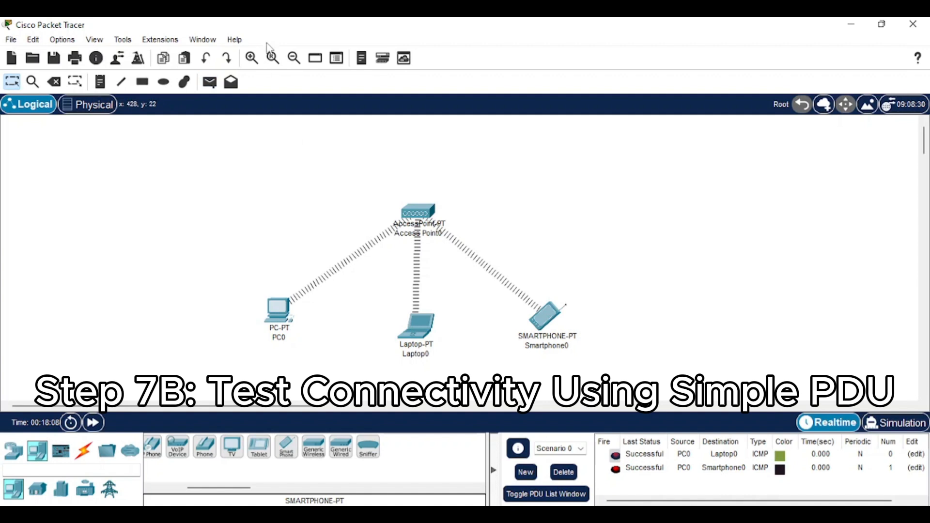
click(210, 82)
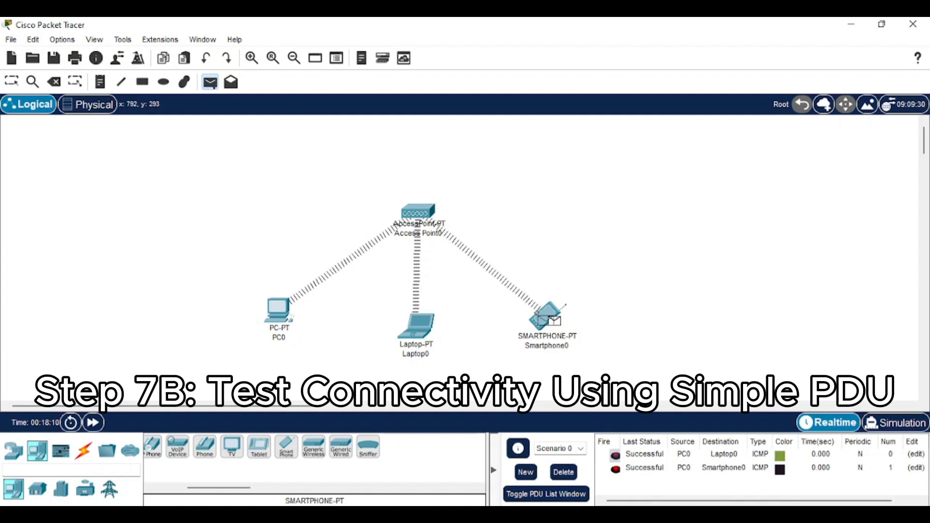
click(552, 317)
click(417, 324)
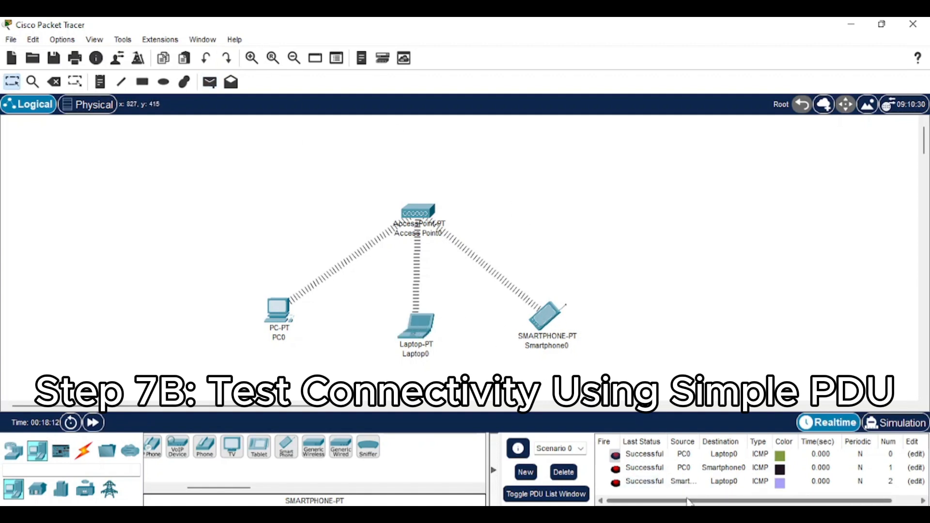